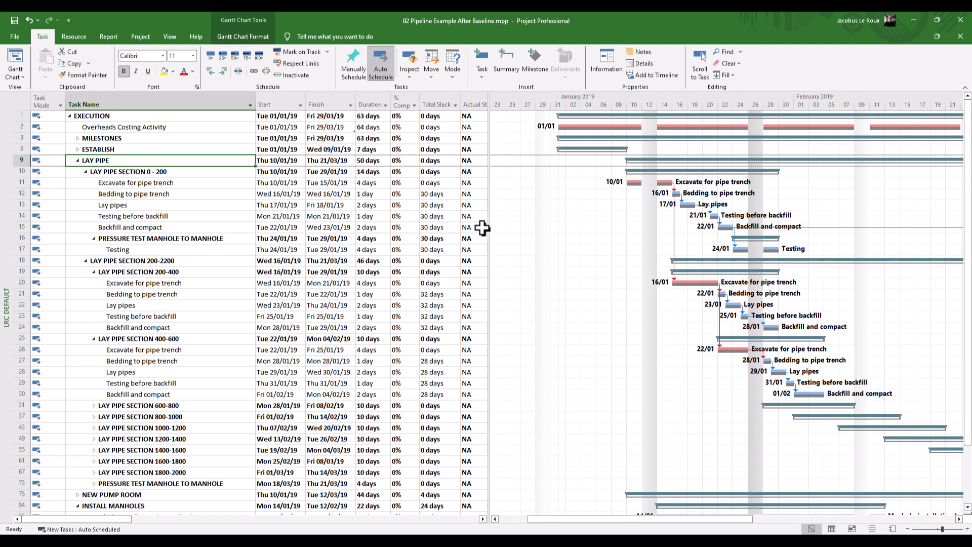
{"action": "left_click_drag", "start_coordinate": [490, 213], "coordinate": [494, 214]}
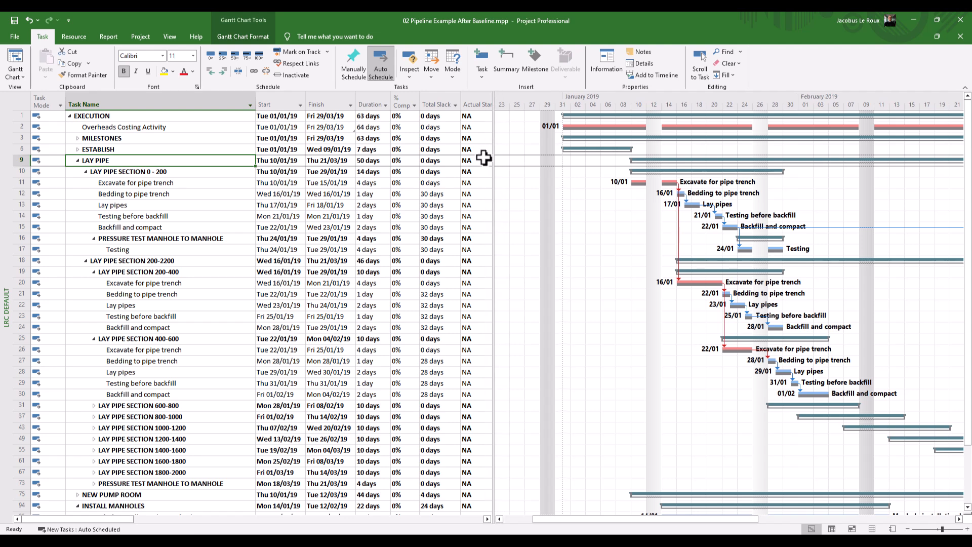
{"action": "right_click", "coordinate": [471, 92]}
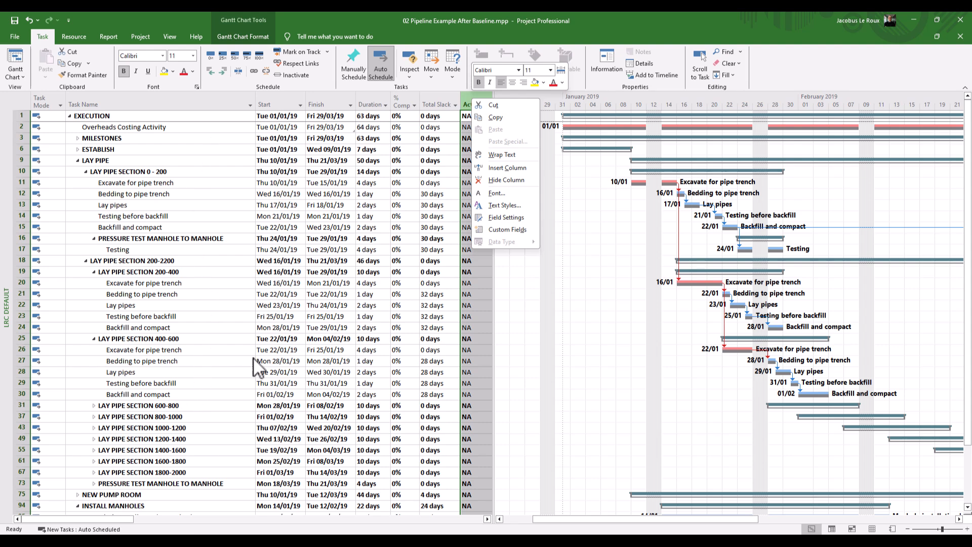
{"action": "left_click", "coordinate": [565, 251]}
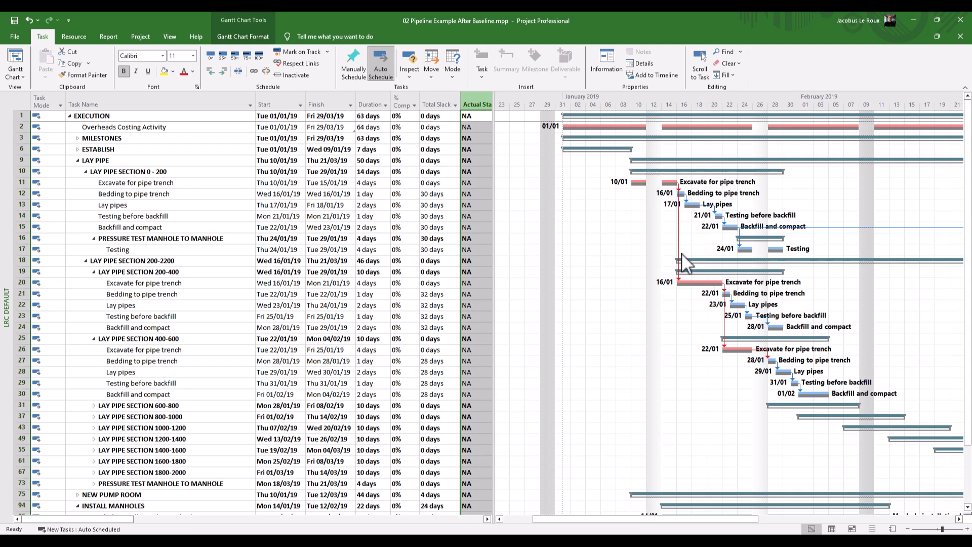
{"action": "left_click", "coordinate": [72, 37]}
{"action": "left_click", "coordinate": [41, 37]}
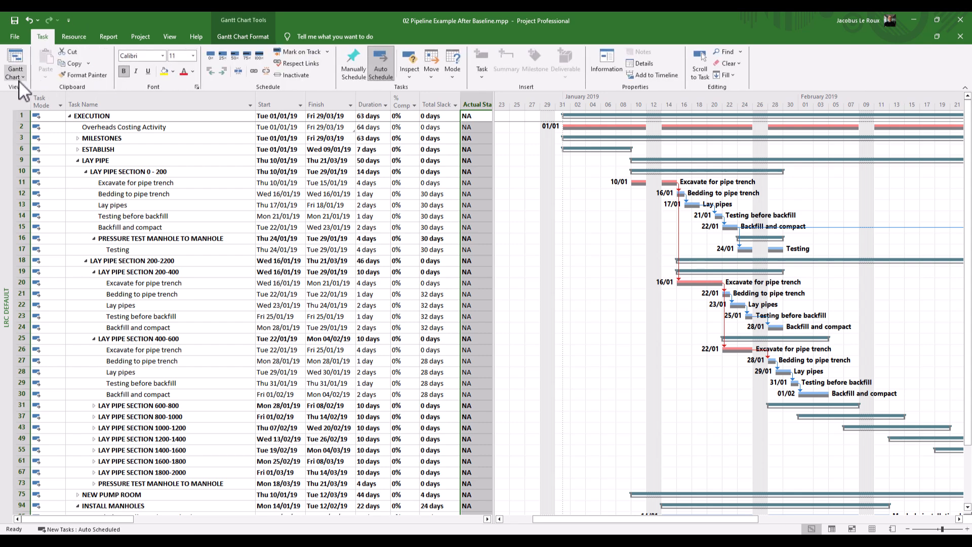
- Review the project's resources in the Resource Sheet view and return to the Gantt Chart view
{"action": "left_click", "coordinate": [19, 80]}
{"action": "left_click", "coordinate": [50, 185]}
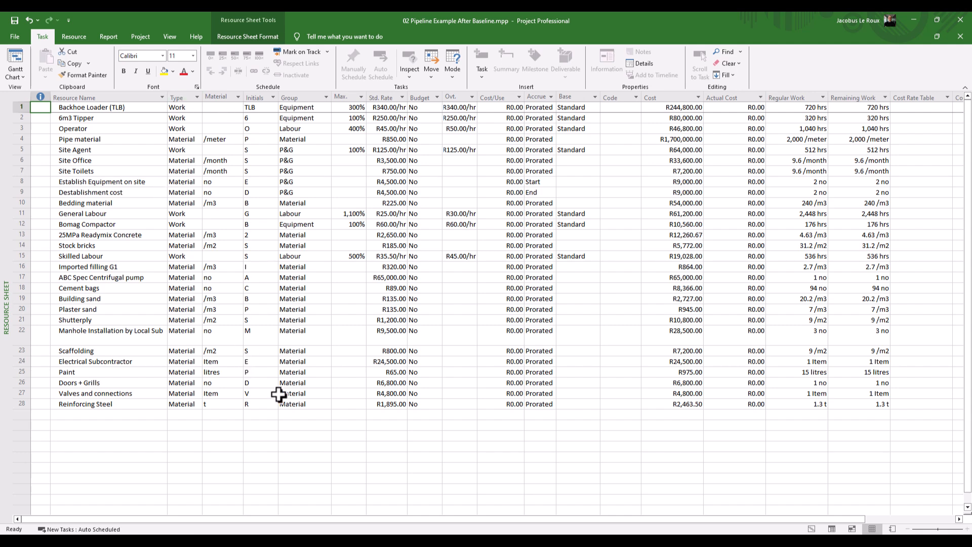
{"action": "left_click", "coordinate": [16, 76]}
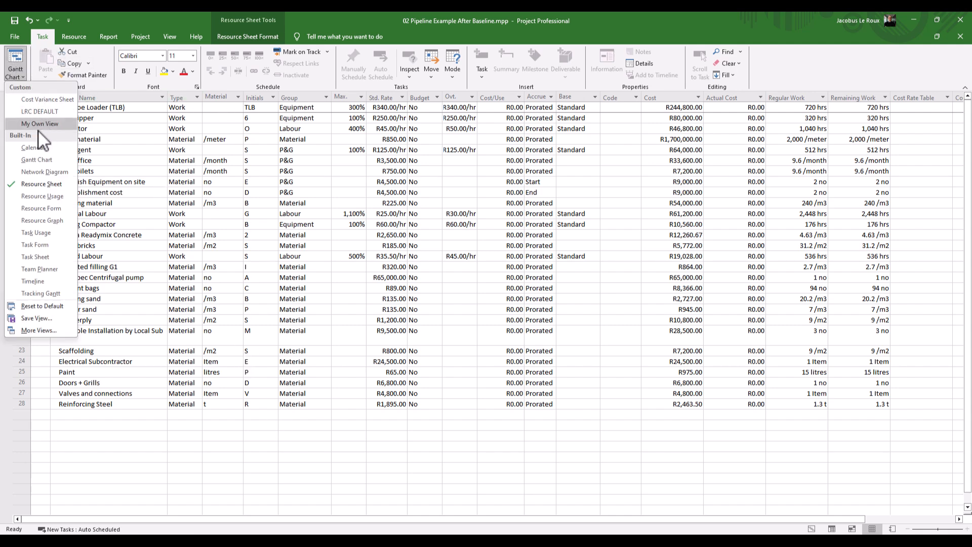
{"action": "left_click", "coordinate": [38, 159]}
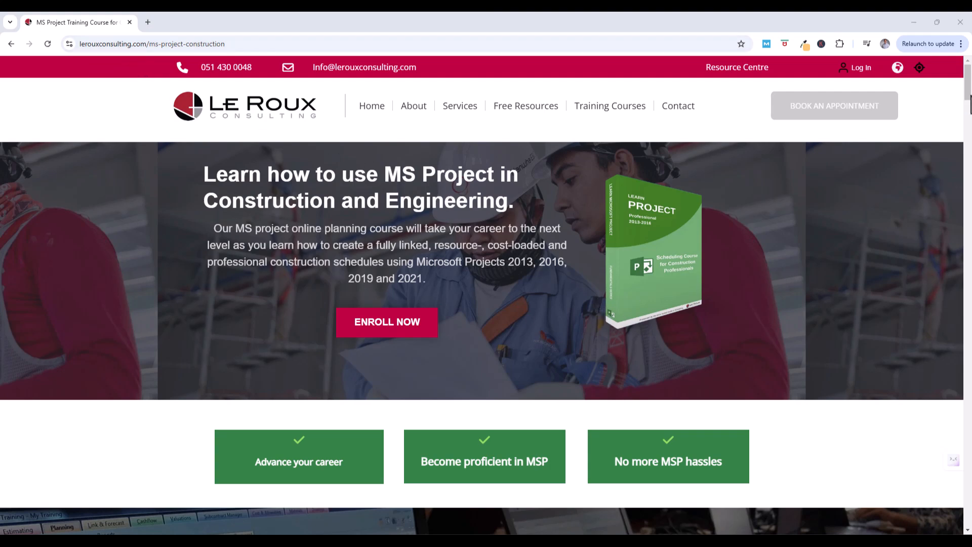
{"action": "left_click_drag", "start_coordinate": [969, 88], "coordinate": [970, 498]}
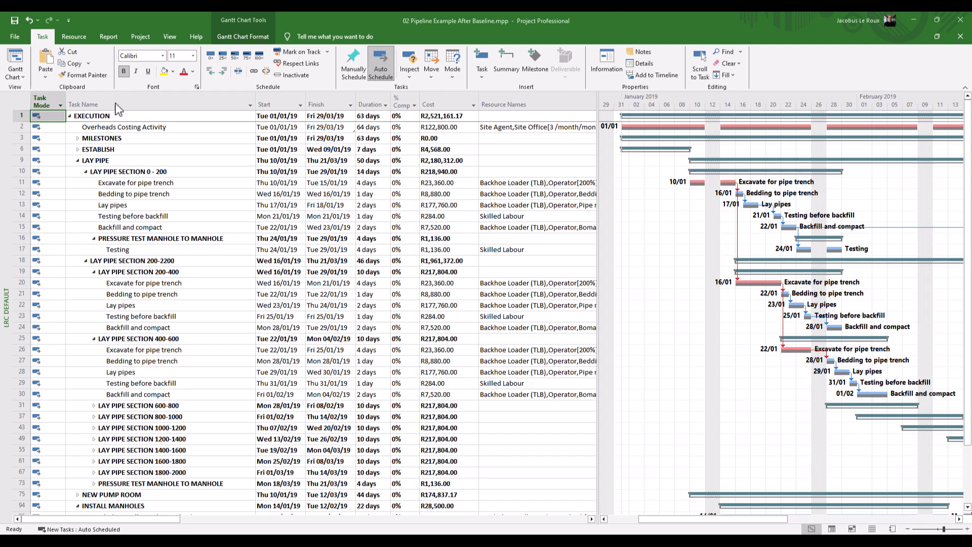
- Examine the available visual report templates and close the list without creating a report
{"action": "left_click", "coordinate": [108, 37]}
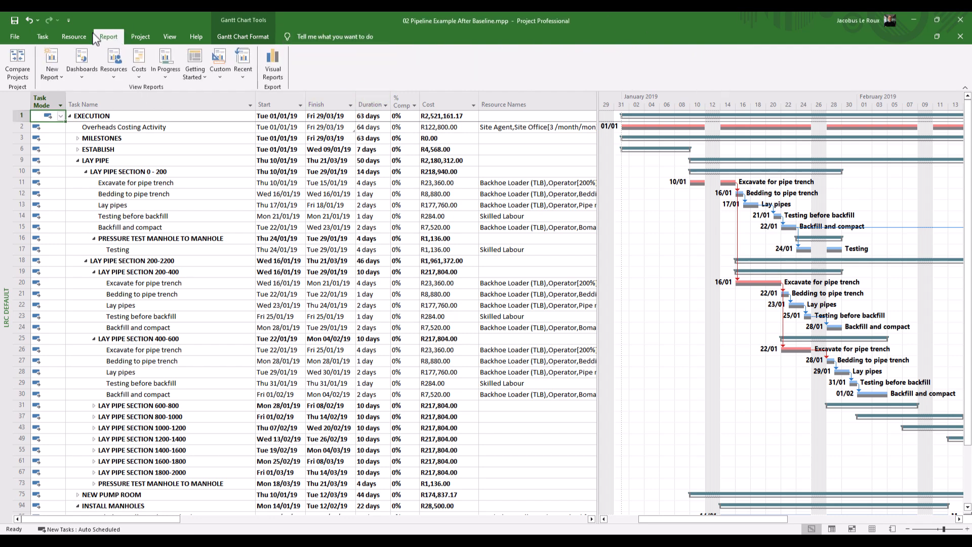
{"action": "left_click", "coordinate": [277, 71]}
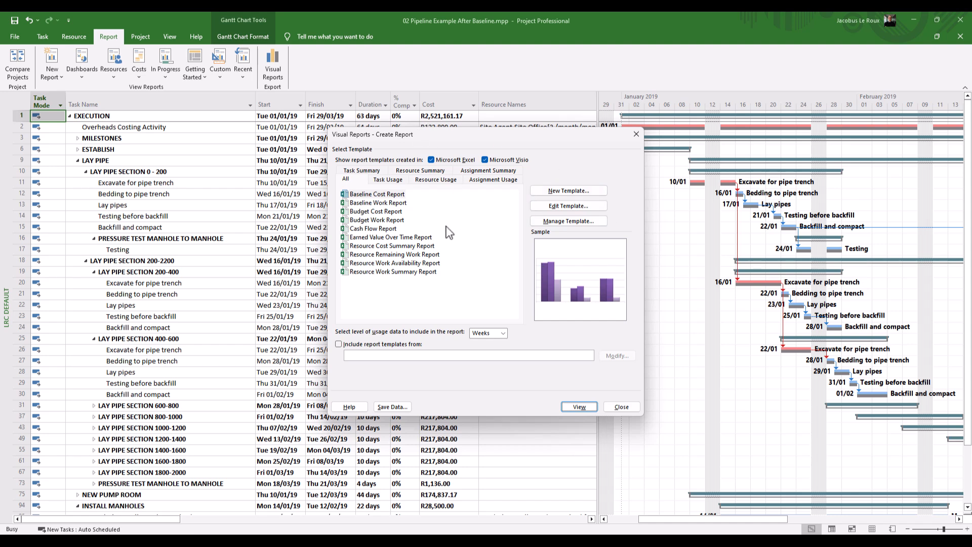
{"action": "left_click", "coordinate": [622, 406]}
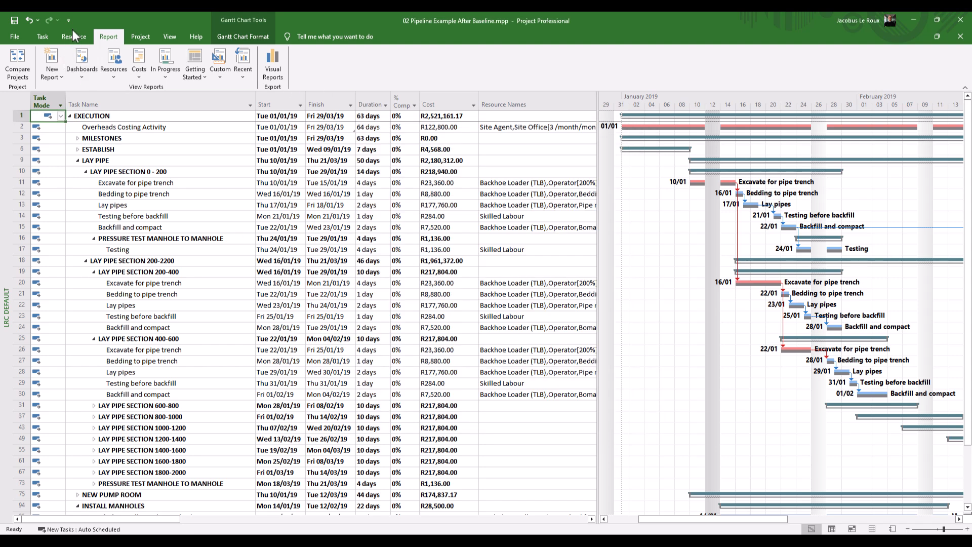
- Switch to the Task Usage view and widen the task table until the Cost column is fully shown
{"action": "left_click", "coordinate": [42, 38]}
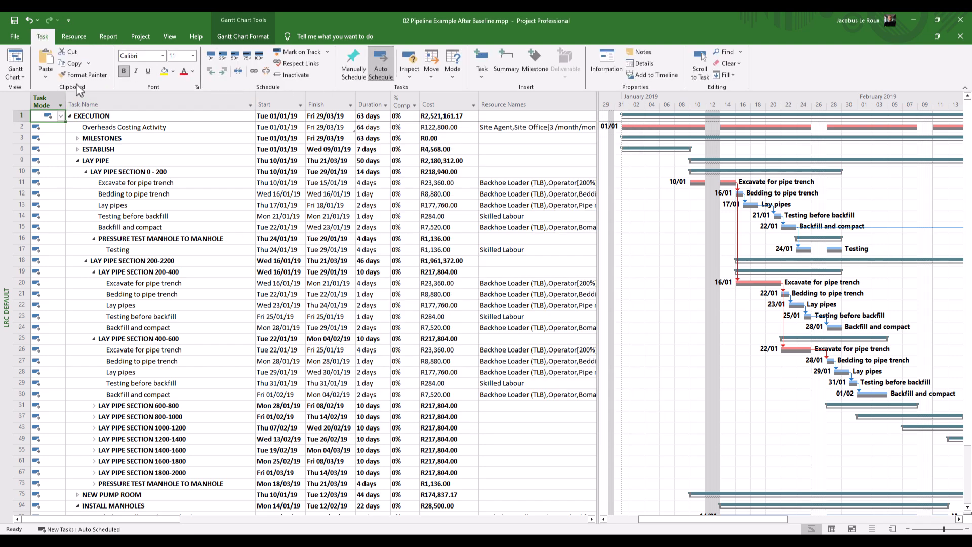
{"action": "left_click", "coordinate": [23, 78]}
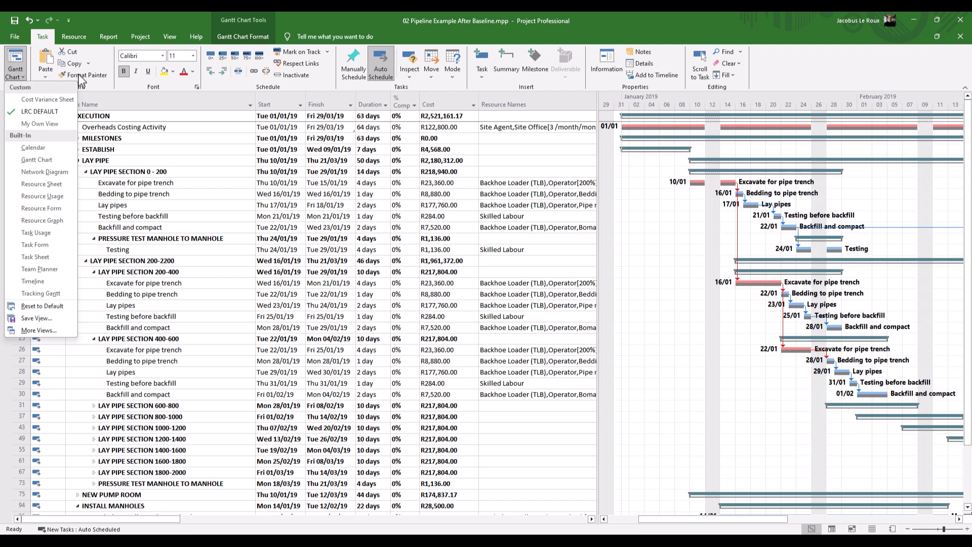
{"action": "left_click", "coordinate": [46, 234]}
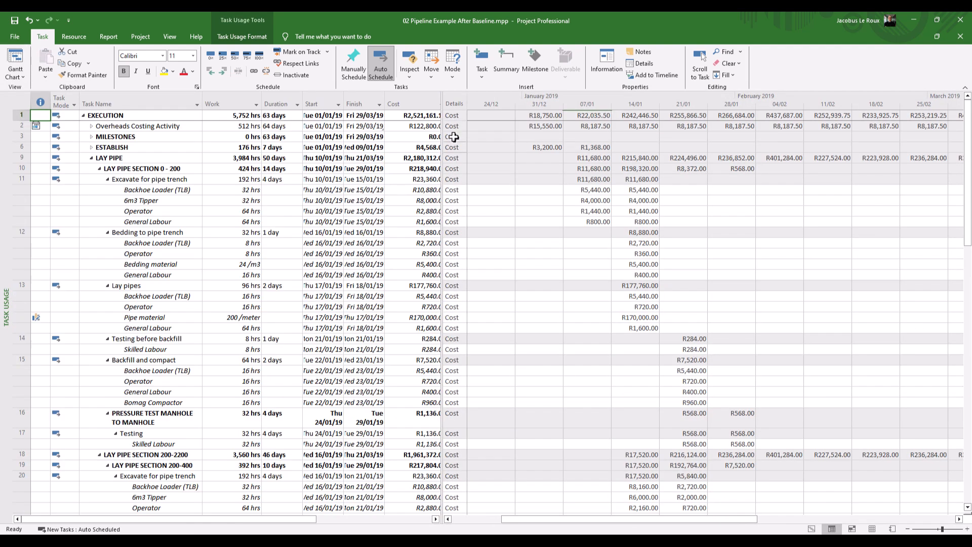
{"action": "left_click_drag", "start_coordinate": [443, 210], "coordinate": [466, 216]}
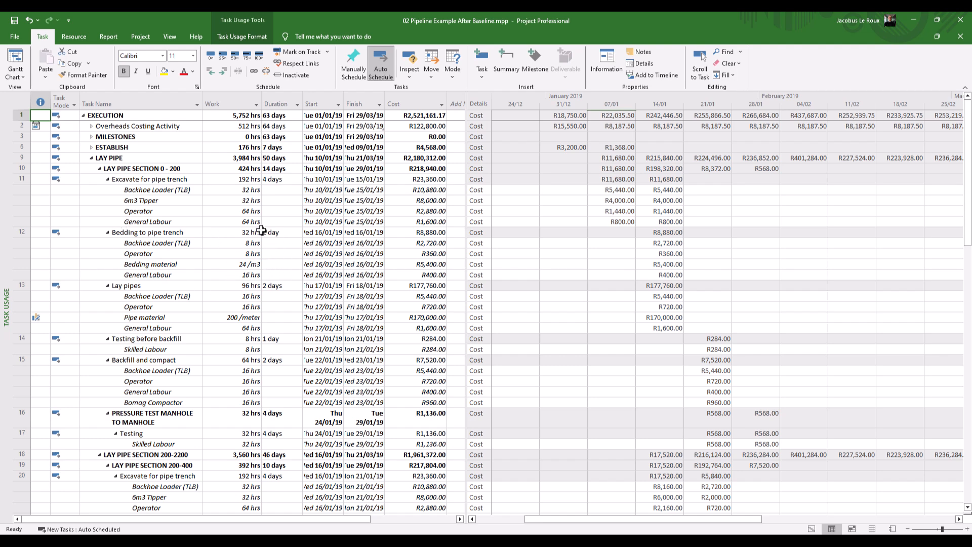
{"action": "left_click", "coordinate": [180, 233]}
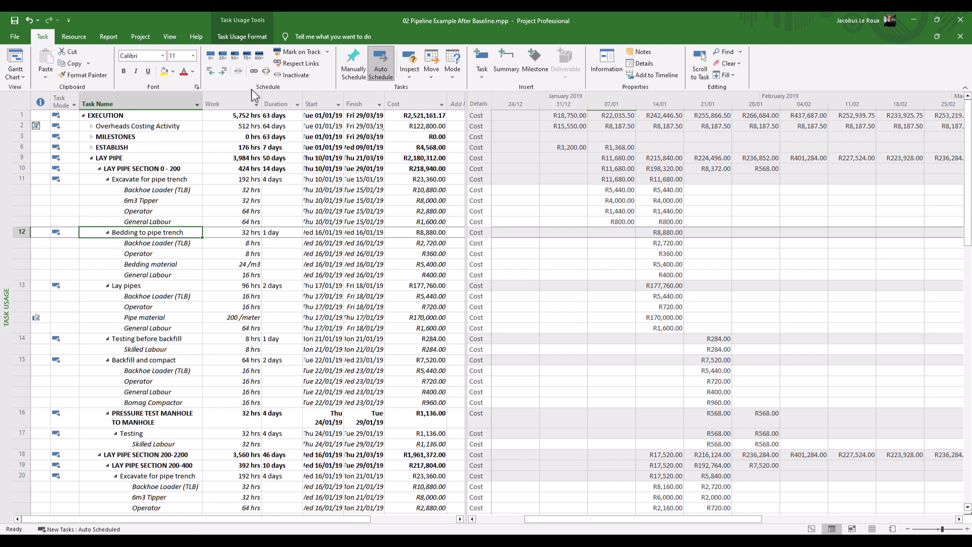
{"action": "left_click_drag", "start_coordinate": [467, 229], "coordinate": [492, 229]}
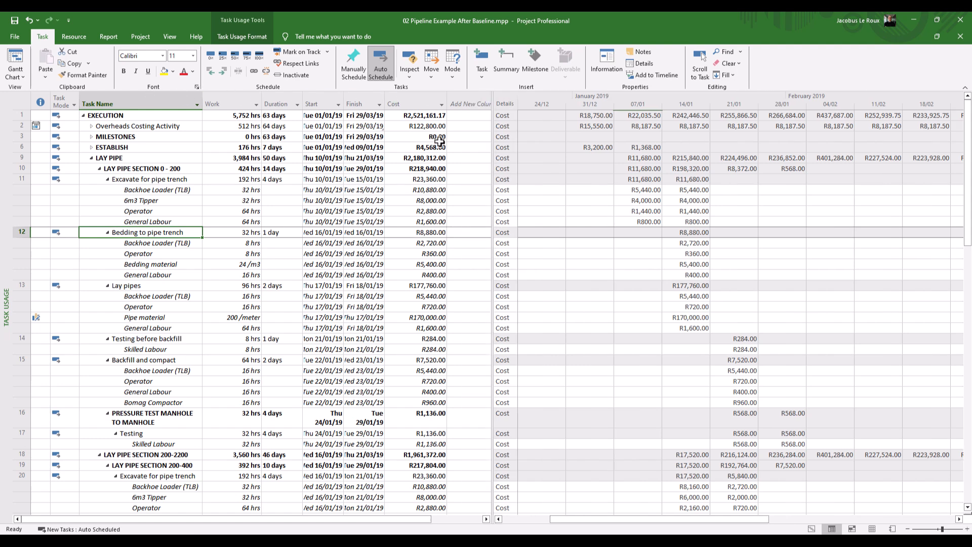
{"action": "left_click", "coordinate": [423, 94]}
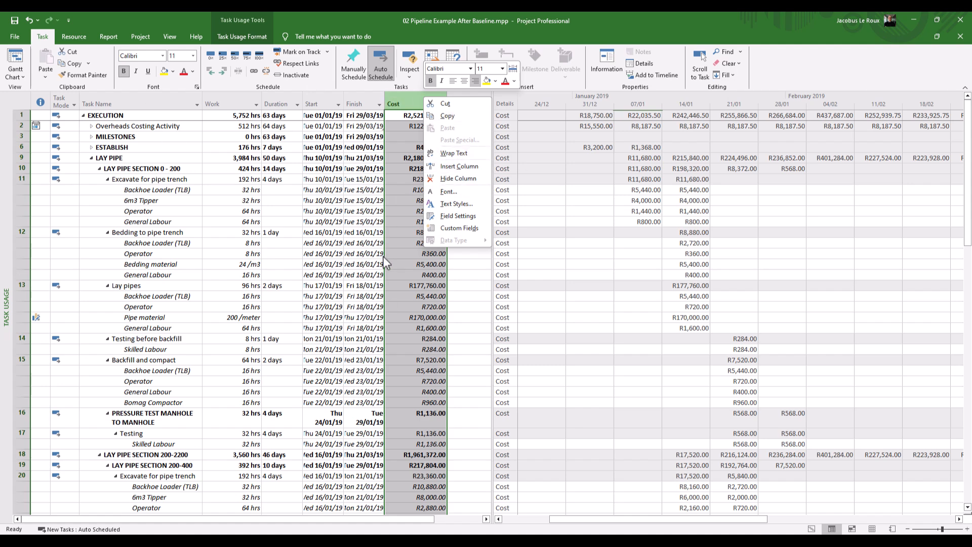
{"action": "key", "text": "Escape"}
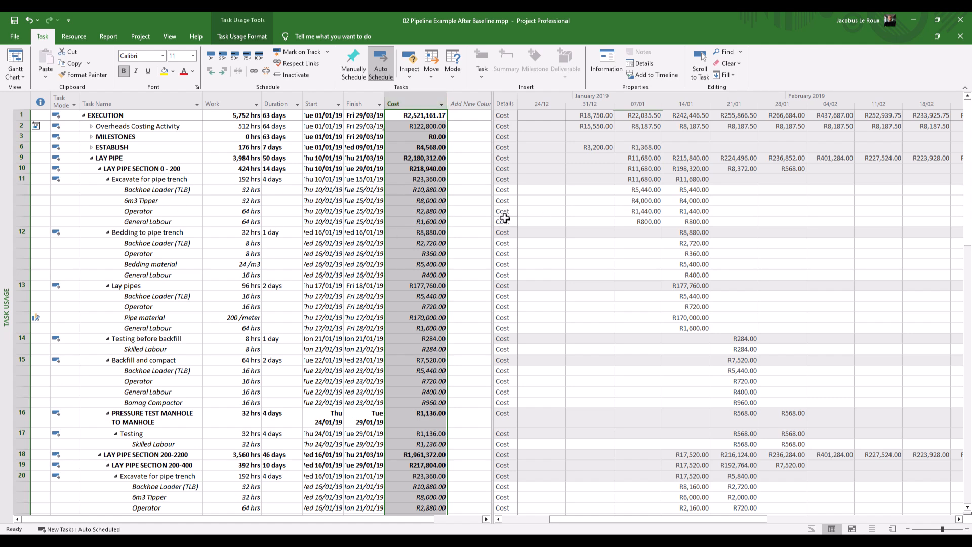
{"action": "left_click_drag", "start_coordinate": [494, 216], "coordinate": [457, 216]}
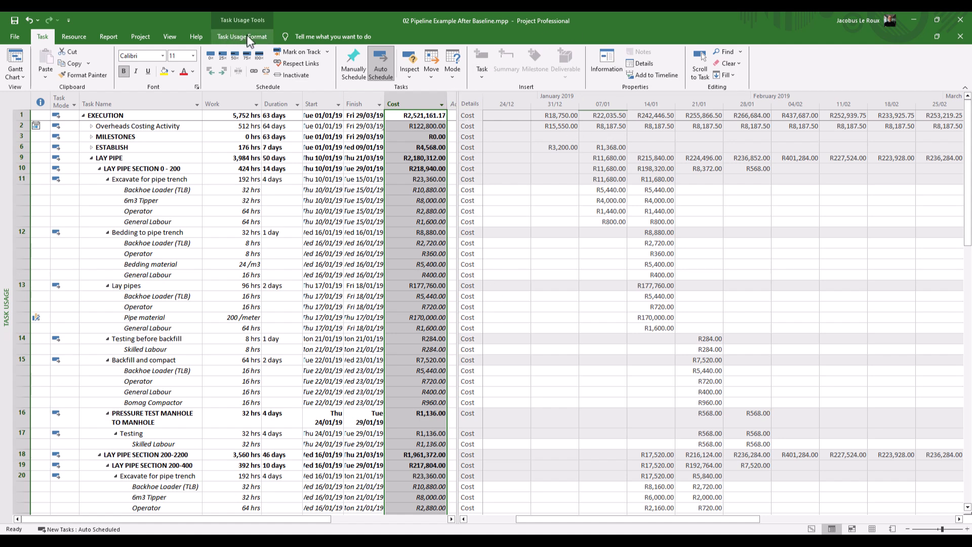
- Add the Work row to the timephased details beside Cost and remove it again
{"action": "left_click", "coordinate": [264, 43]}
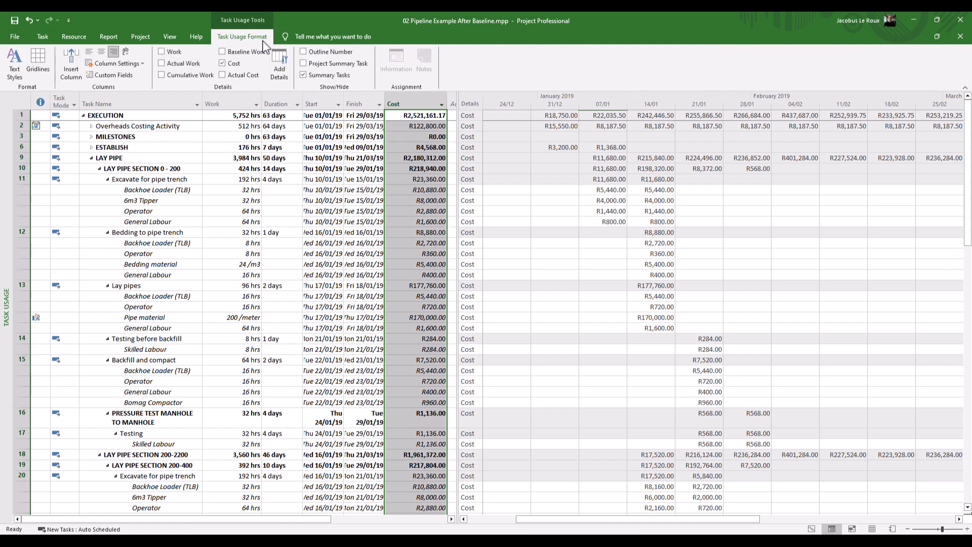
{"action": "left_click", "coordinate": [161, 52]}
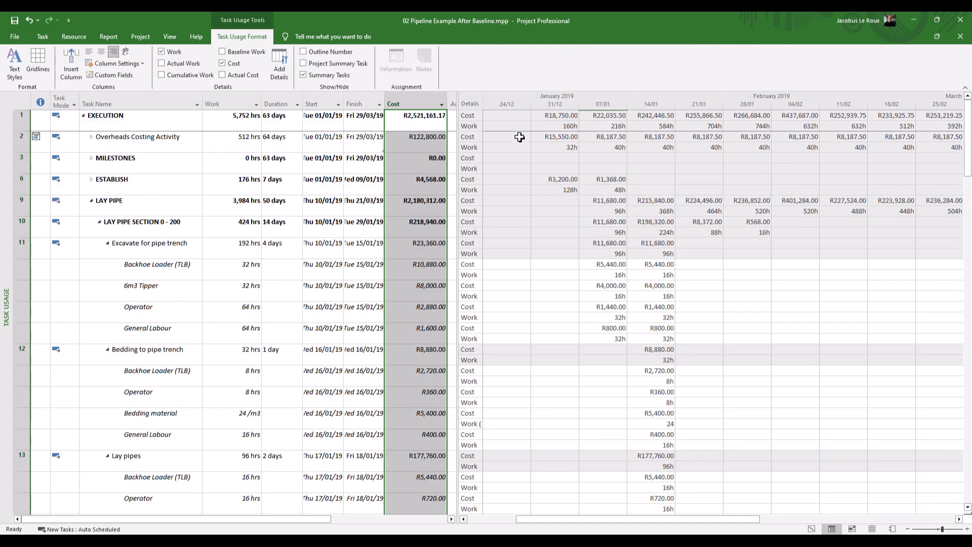
{"action": "left_click", "coordinate": [162, 52]}
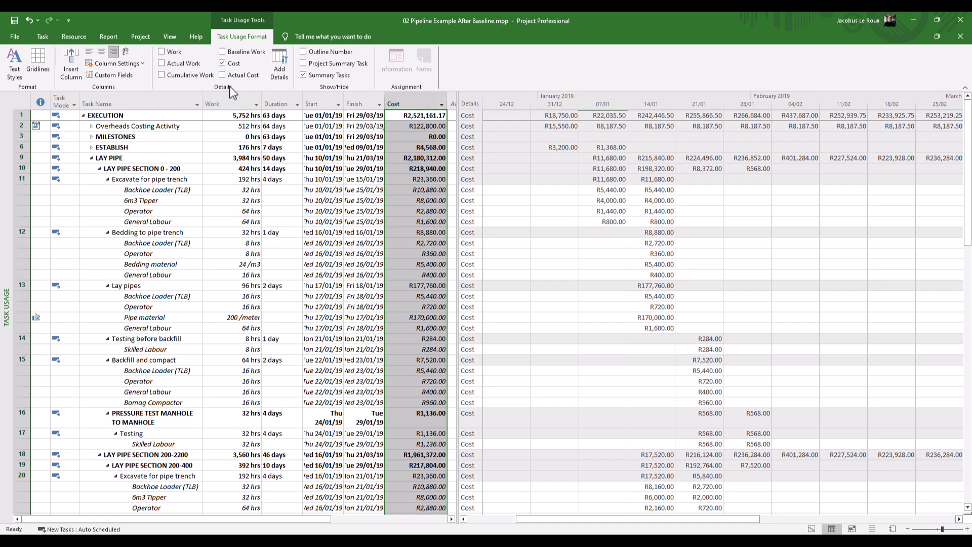
- Examine the available usage detail fields in Detail Styles and leave without changing the shown fields
{"action": "left_click", "coordinate": [284, 65]}
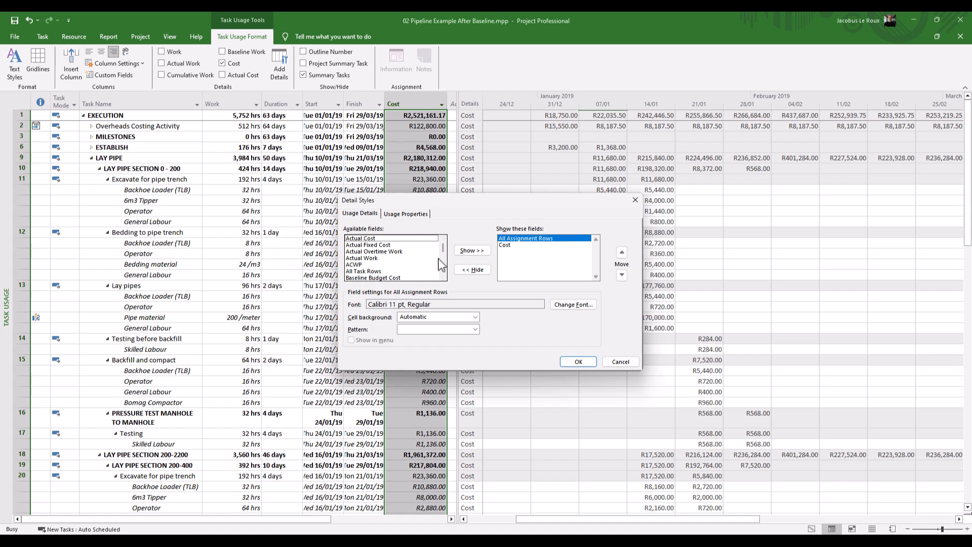
{"action": "left_click_drag", "start_coordinate": [444, 248], "coordinate": [392, 266]}
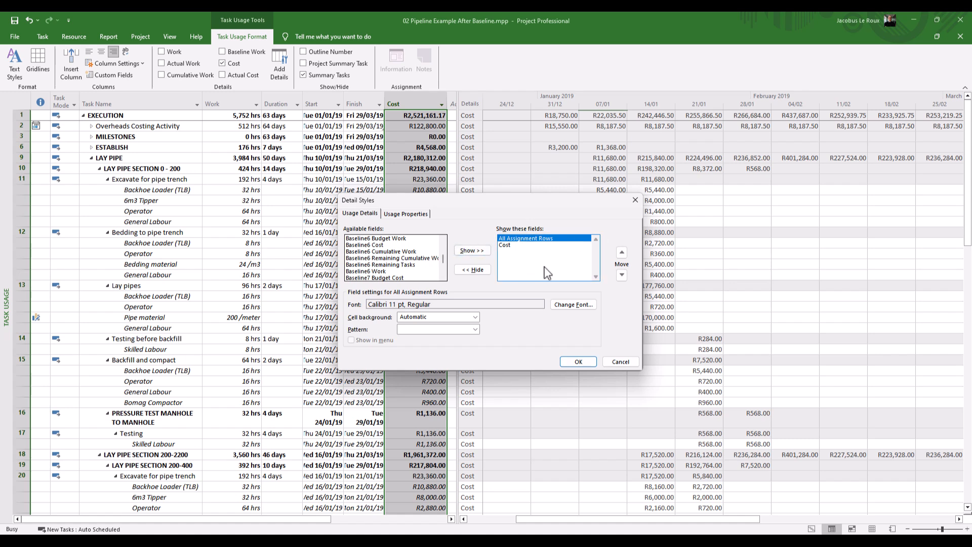
{"action": "left_click", "coordinate": [622, 361]}
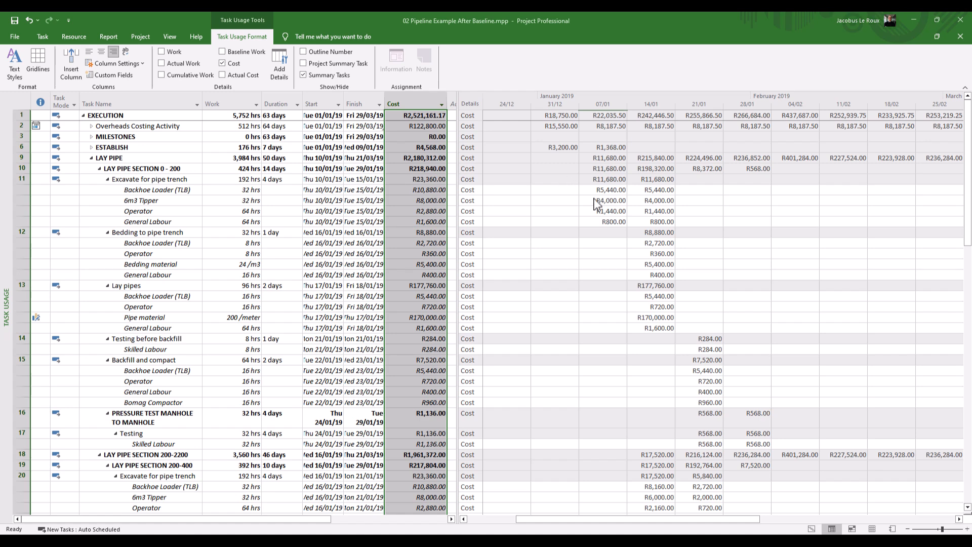
{"action": "left_click", "coordinate": [290, 201]}
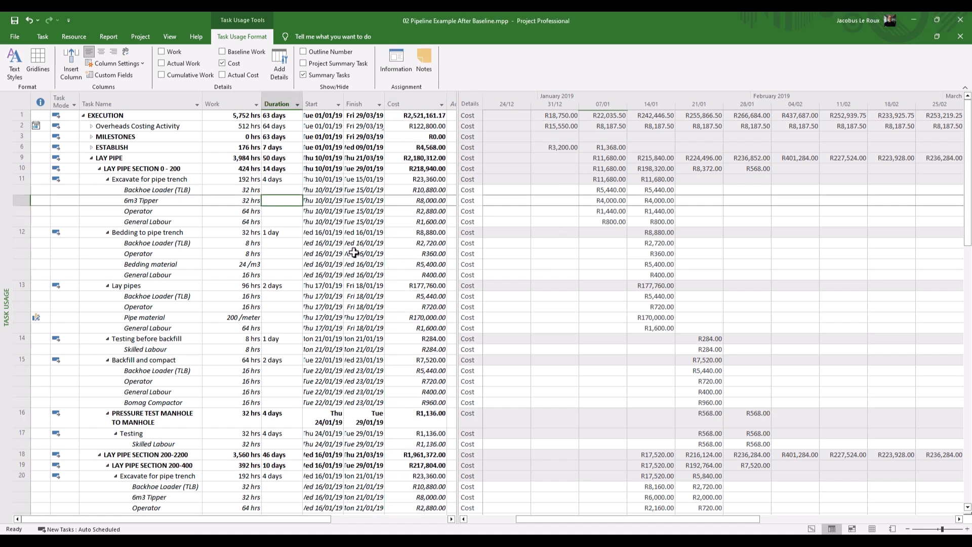
{"action": "left_click", "coordinate": [290, 218]}
{"action": "left_click", "coordinate": [293, 212]}
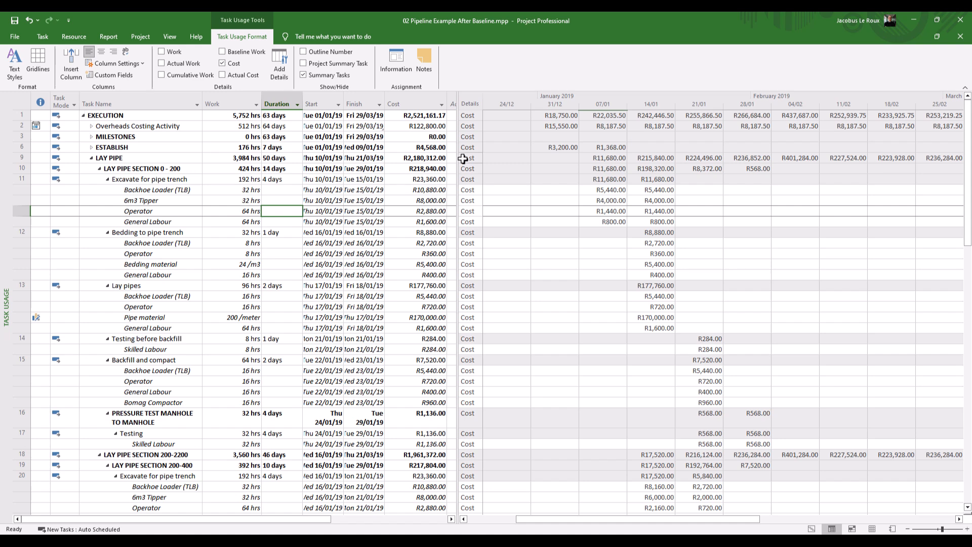
- Collapse the EXECUTION summary task so that all of its subtasks are hidden
{"action": "left_click", "coordinate": [84, 116]}
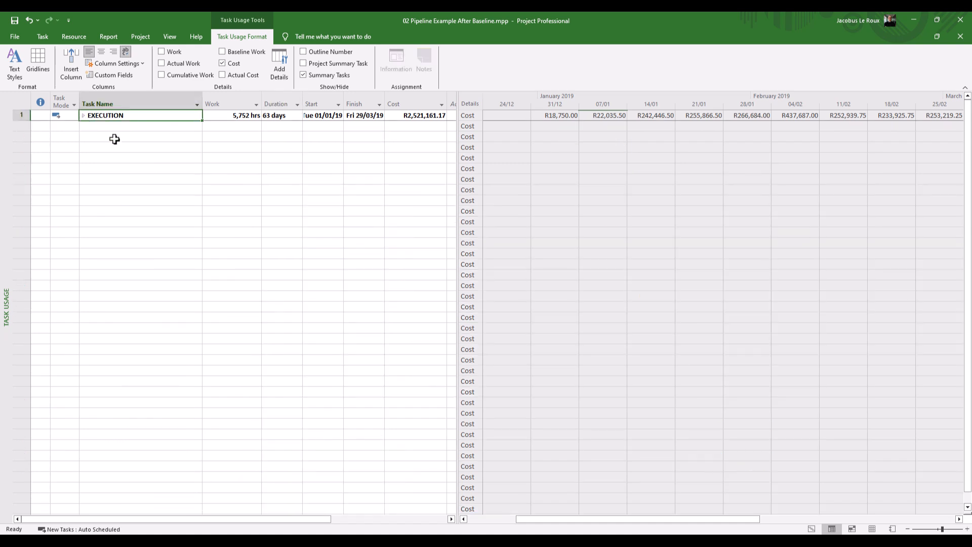
- Examine the timescale's middle and bottom tier units and labels, and leave them without changes
{"action": "right_click", "coordinate": [623, 103]}
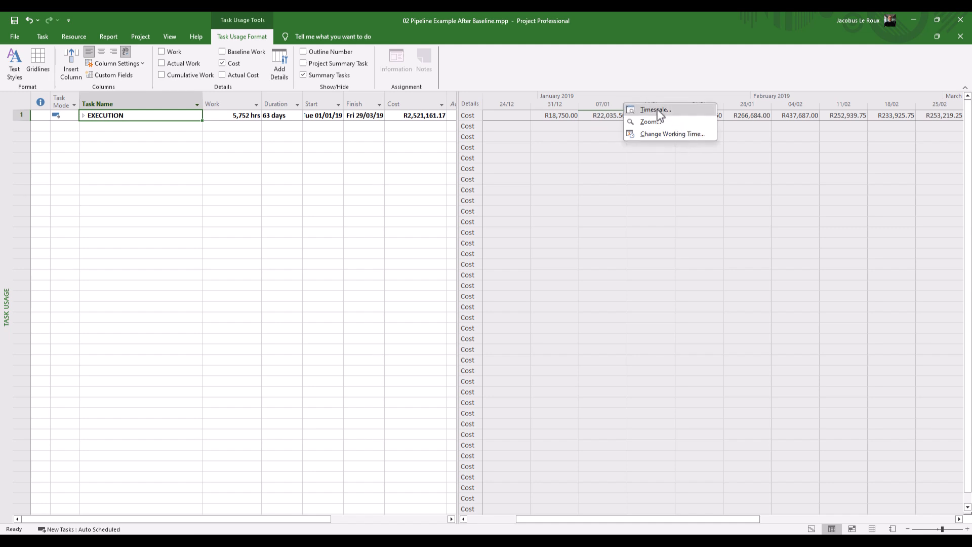
{"action": "left_click", "coordinate": [655, 110]}
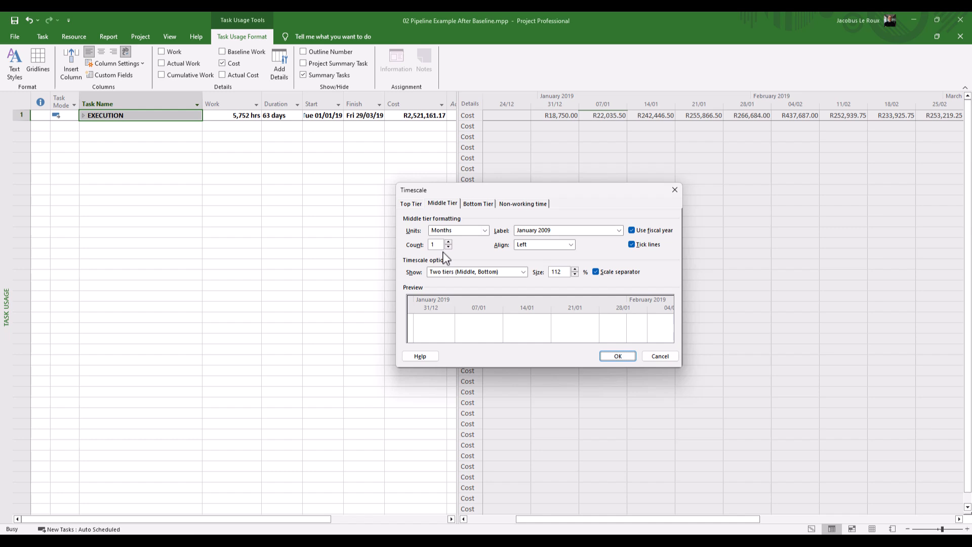
{"action": "left_click", "coordinate": [477, 204]}
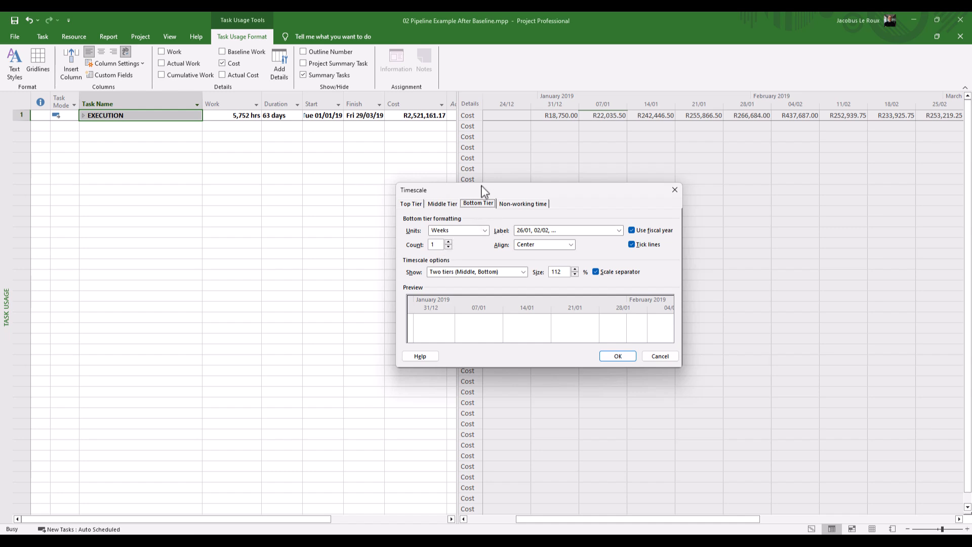
{"action": "left_click_drag", "start_coordinate": [482, 188], "coordinate": [473, 182]}
{"action": "left_click", "coordinate": [434, 197]}
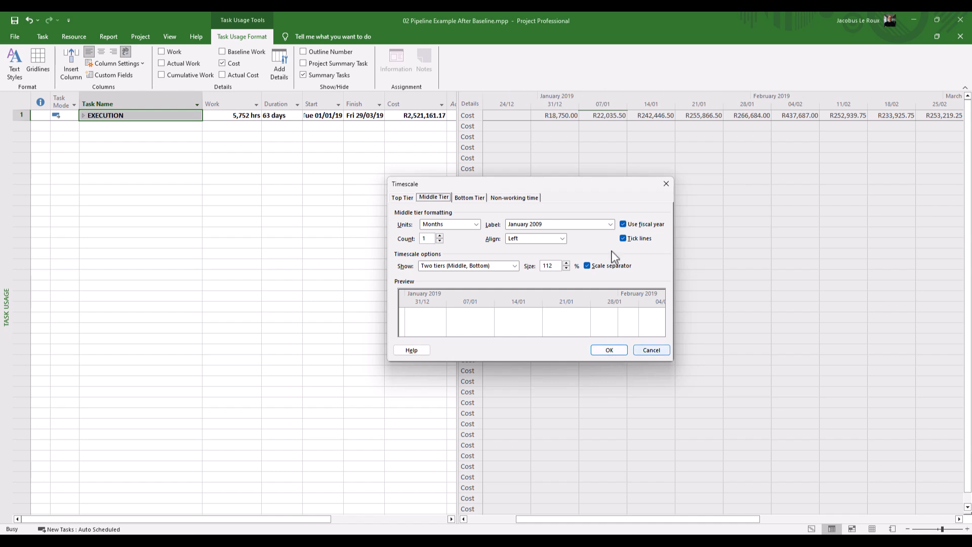
{"action": "left_click", "coordinate": [653, 350]}
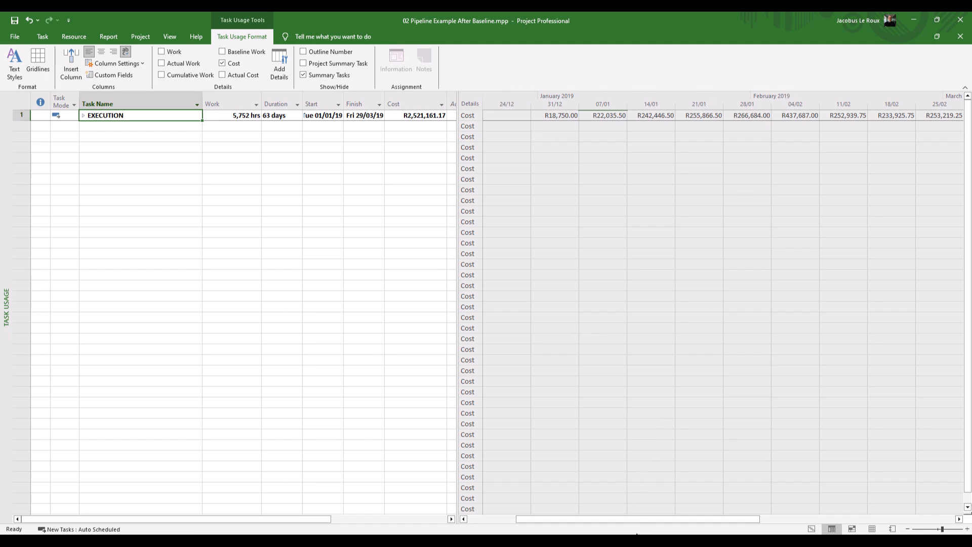
{"action": "mouse_move", "coordinate": [543, 522]}
{"action": "left_mouse_down"}
{"action": "mouse_move", "coordinate": [701, 527]}
{"action": "mouse_move", "coordinate": [512, 517]}
{"action": "mouse_move", "coordinate": [538, 516]}
{"action": "left_mouse_up"}
{"action": "left_click_drag", "start_coordinate": [498, 115], "coordinate": [672, 105]}
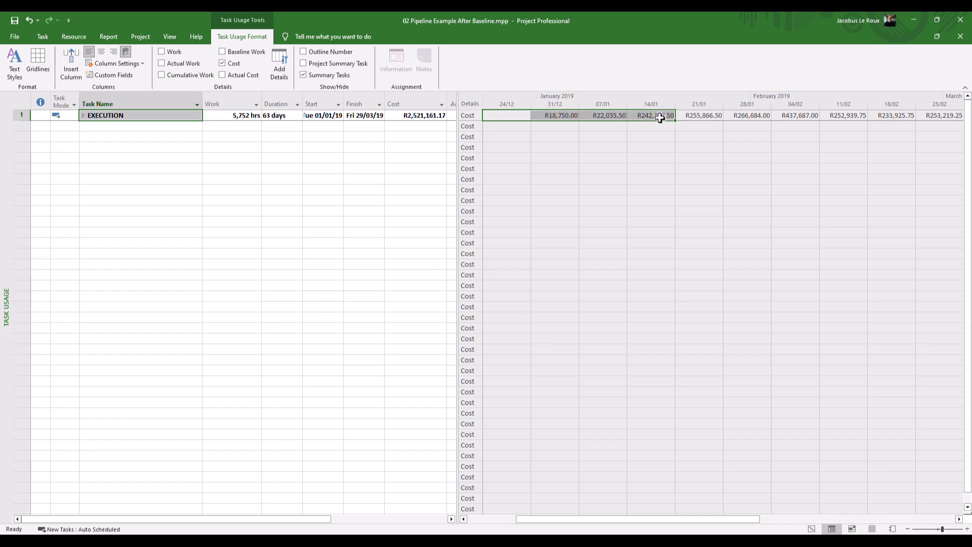
{"action": "right_click", "coordinate": [654, 119]}
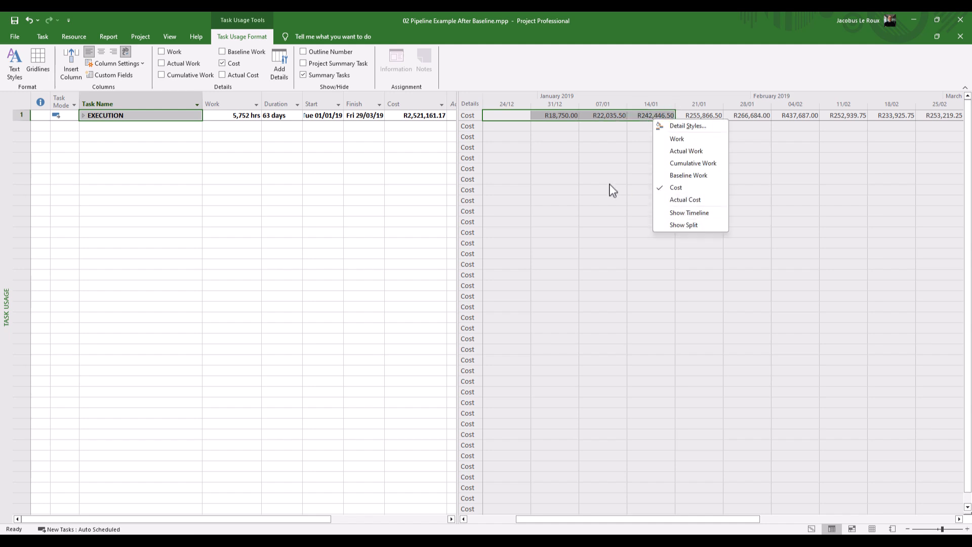
{"action": "left_click", "coordinate": [565, 166]}
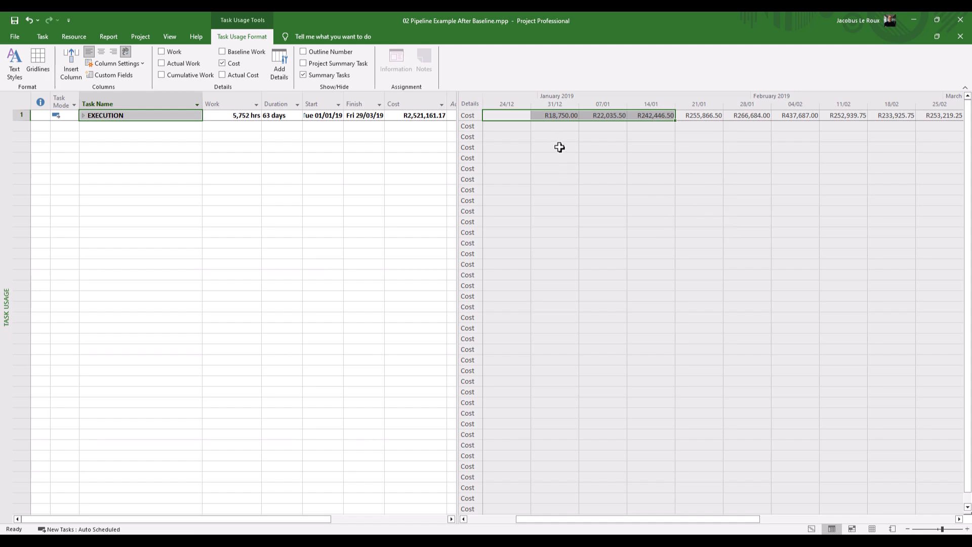
{"action": "left_click", "coordinate": [555, 145]}
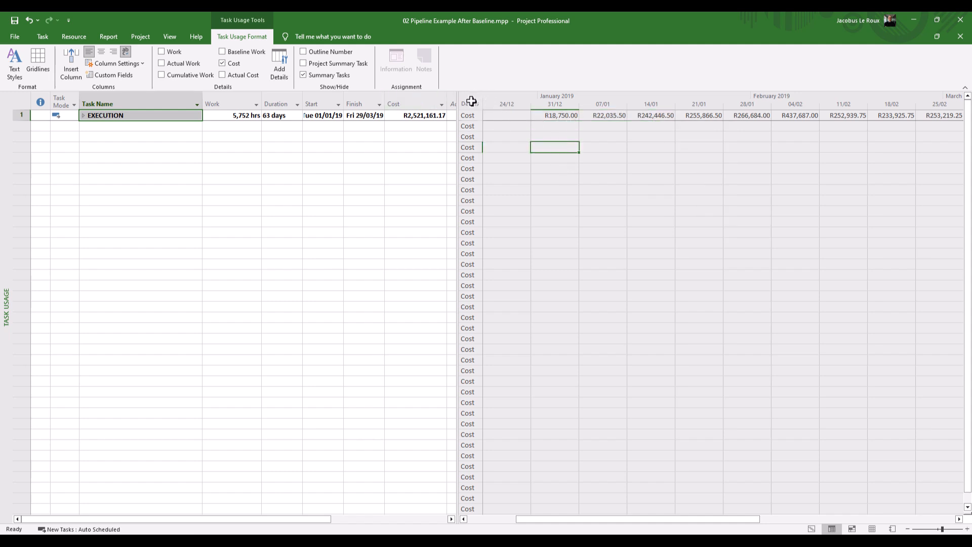
- Select the entire timephased cost grid and switch to the Book1 workbook in Excel
{"action": "left_click", "coordinate": [475, 101]}
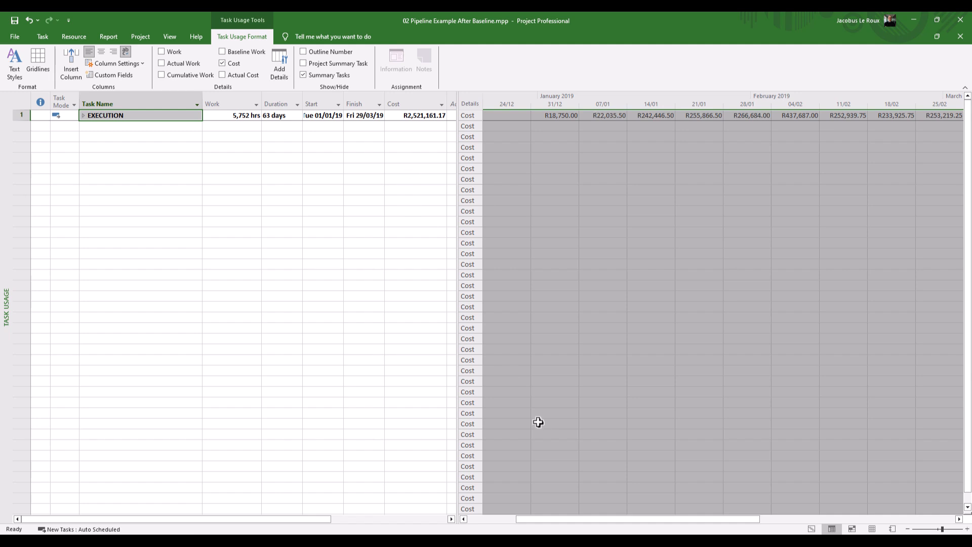
{"action": "mouse_move", "coordinate": [464, 540]}
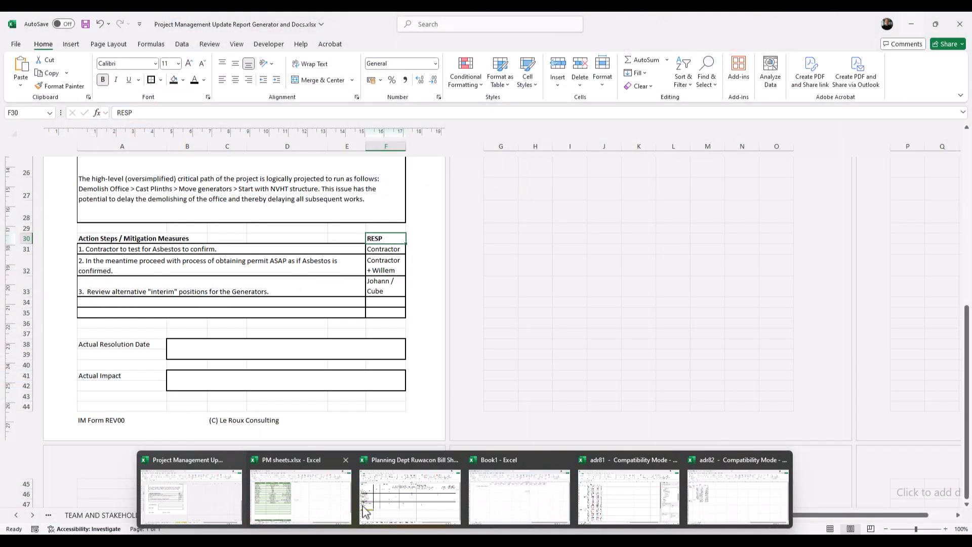
{"action": "left_click", "coordinate": [529, 498]}
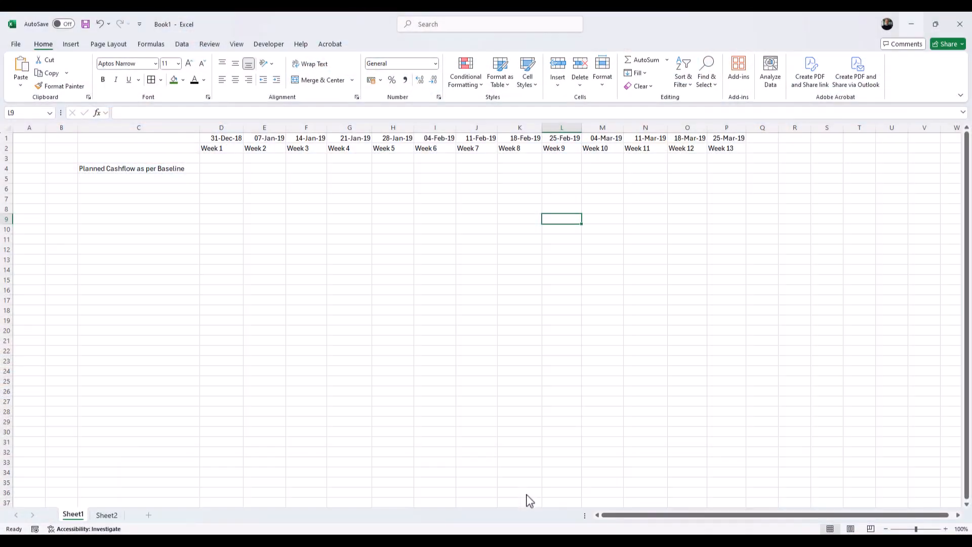
- Paste the weekly costs into the Planned Cashflow as per Baseline row, starting at D4 under Week 1
{"action": "left_click", "coordinate": [384, 187]}
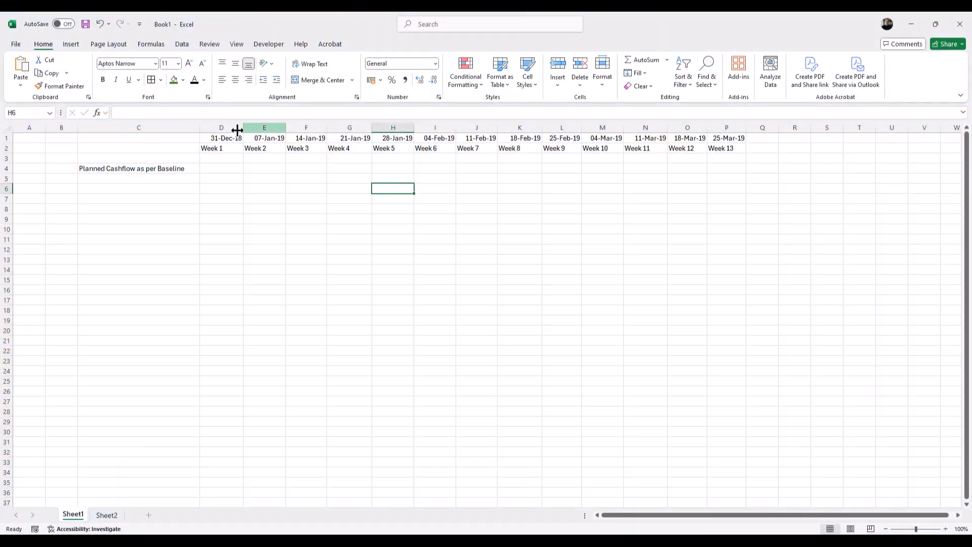
{"action": "left_click_drag", "start_coordinate": [147, 137], "coordinate": [727, 173]}
{"action": "left_click", "coordinate": [600, 198]}
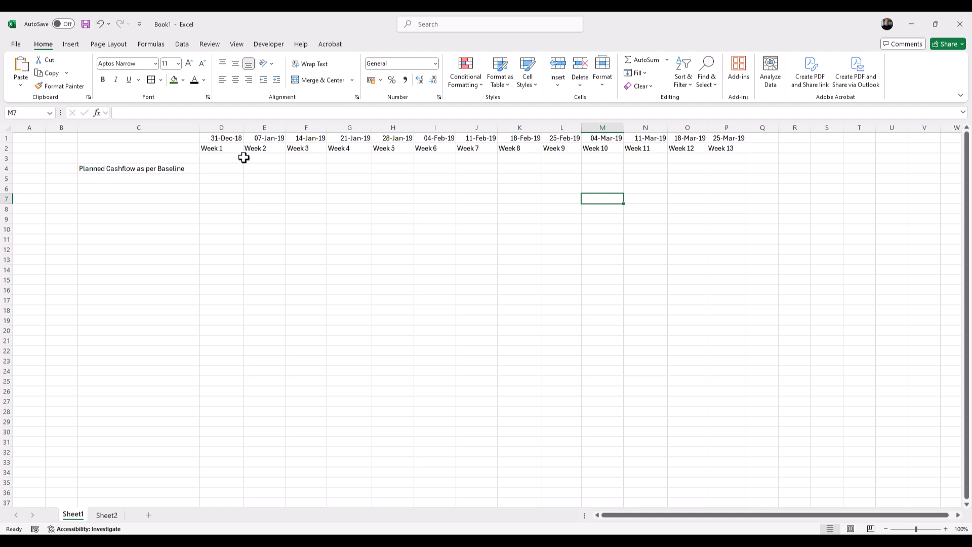
{"action": "left_click", "coordinate": [232, 168]}
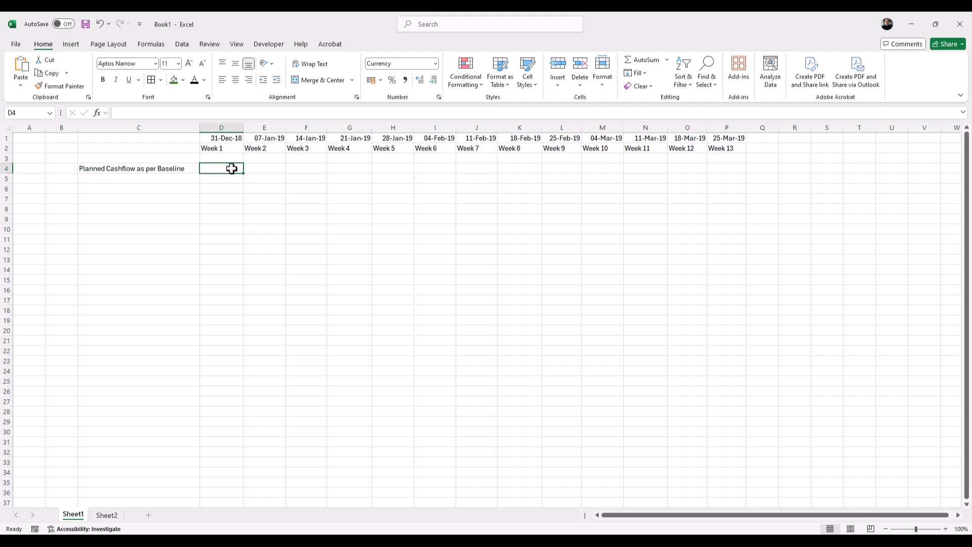
{"action": "left_click_drag", "start_coordinate": [217, 134], "coordinate": [729, 150]}
{"action": "left_click", "coordinate": [184, 174]}
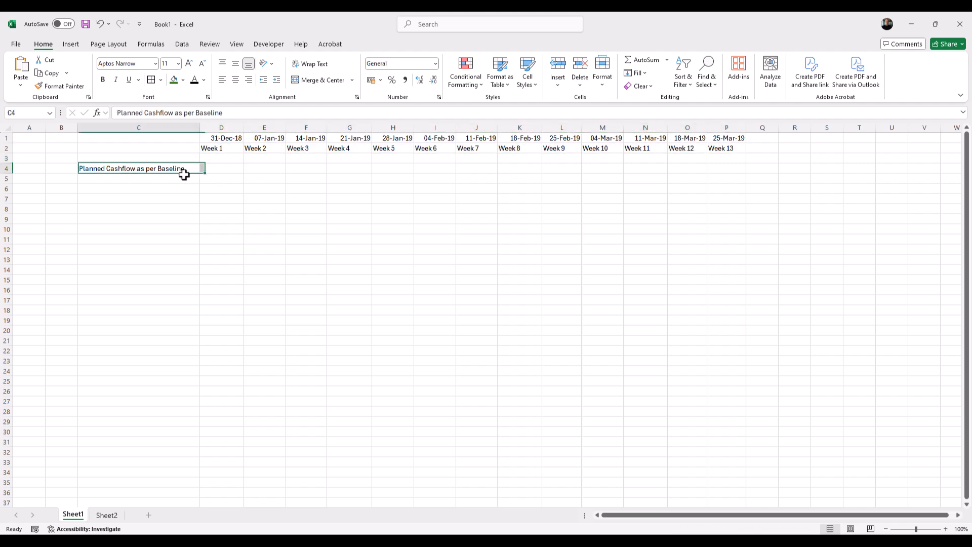
{"action": "right_click", "coordinate": [230, 167]}
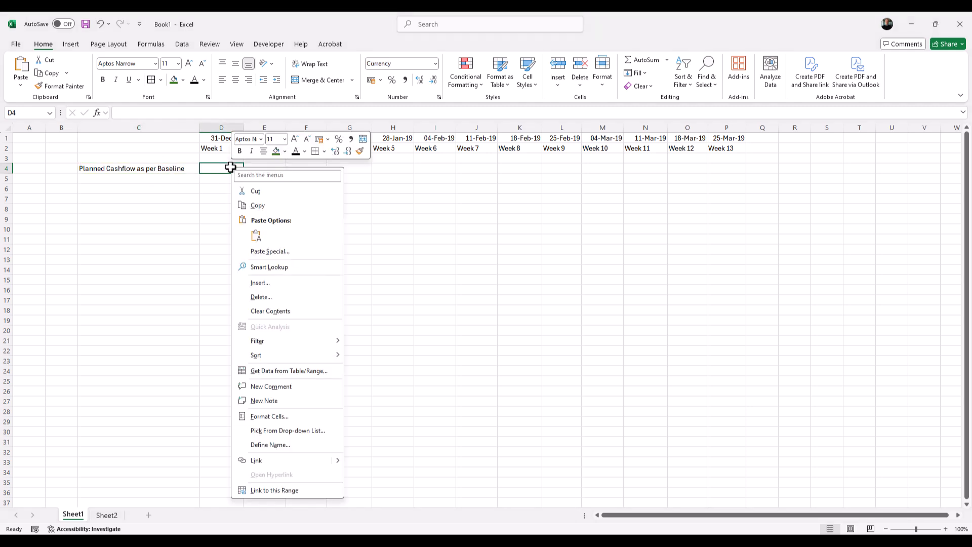
{"action": "left_click", "coordinate": [256, 236]}
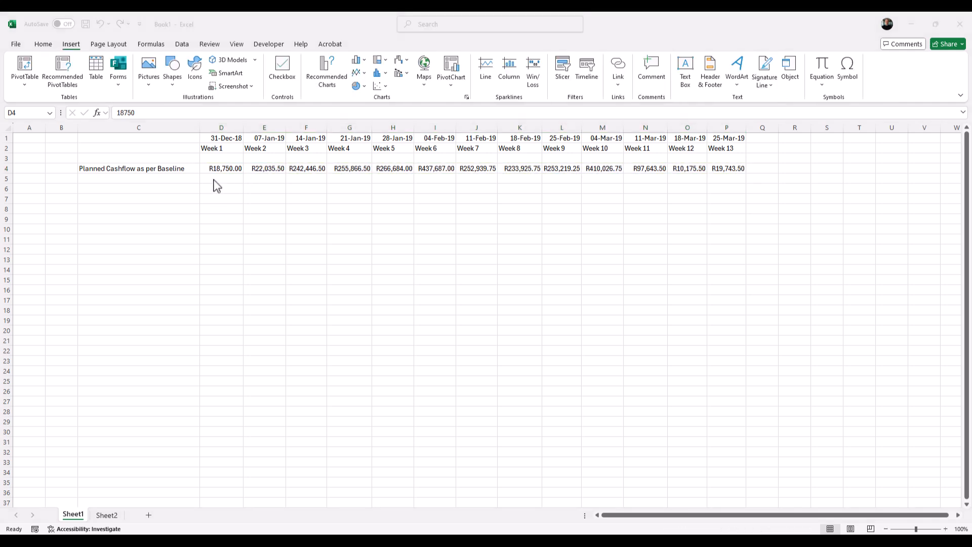
- Copy the baseline cashflow label down to C5 and change its text to "Planned Cashflow Cumulative"
{"action": "left_click", "coordinate": [217, 173]}
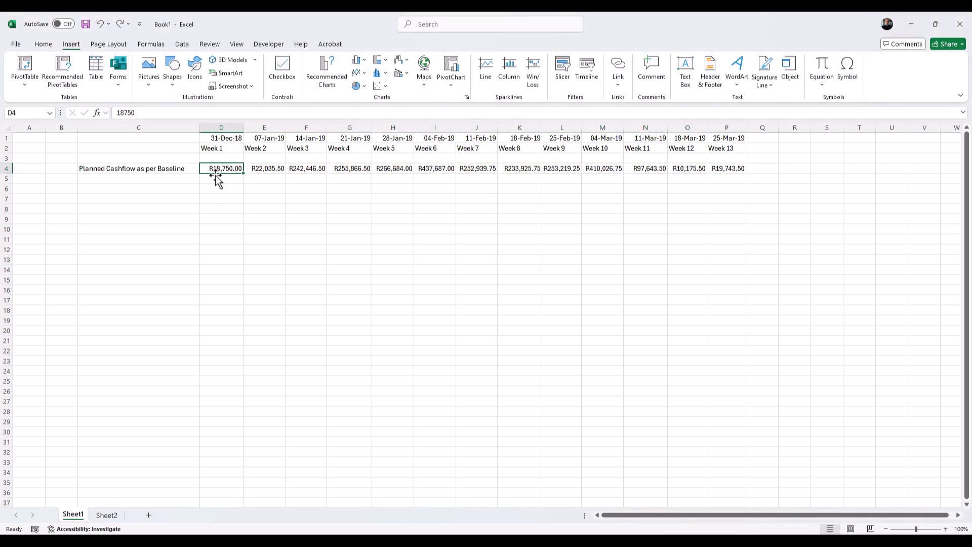
{"action": "left_click", "coordinate": [218, 182]}
{"action": "left_click", "coordinate": [178, 180]}
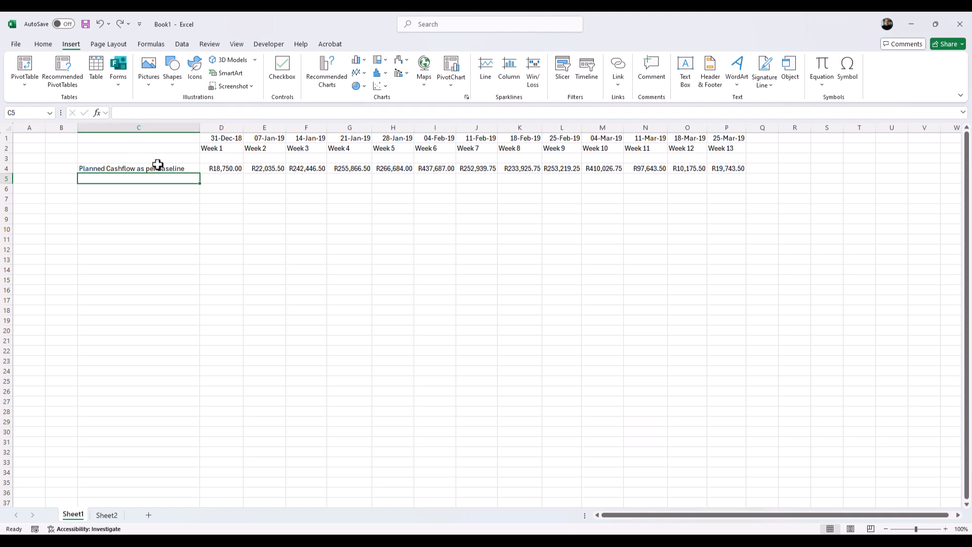
{"action": "left_click", "coordinate": [155, 166]}
{"action": "left_click_drag", "start_coordinate": [202, 174], "coordinate": [202, 183]}
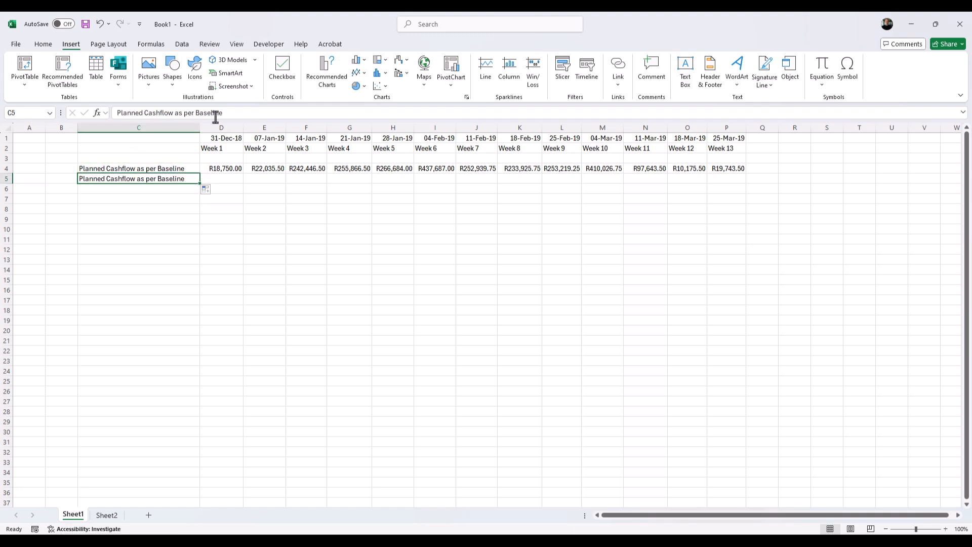
{"action": "left_click_drag", "start_coordinate": [223, 113], "coordinate": [185, 118]}
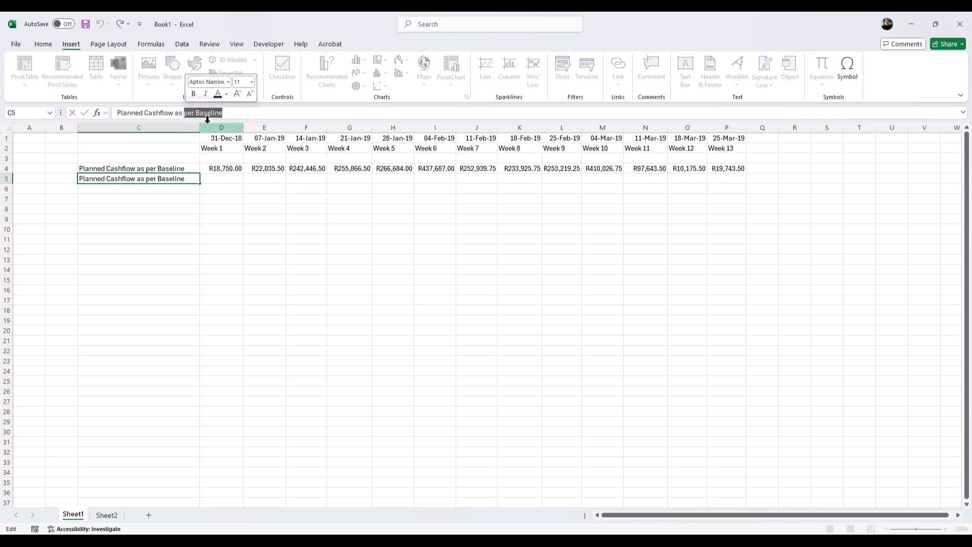
{"action": "key", "text": "BackSpace"}
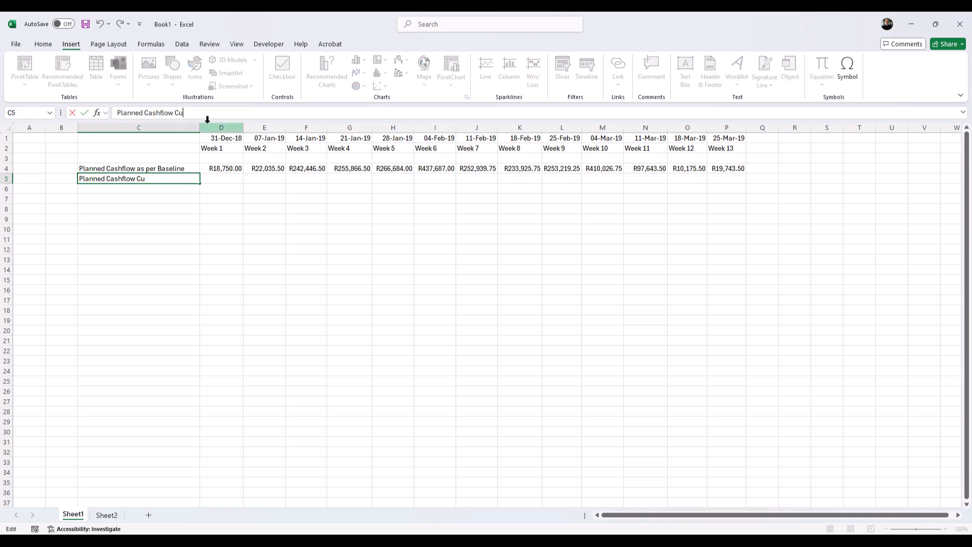
{"action": "type", "text": "Cumulative"}
{"action": "key", "text": "Return"}
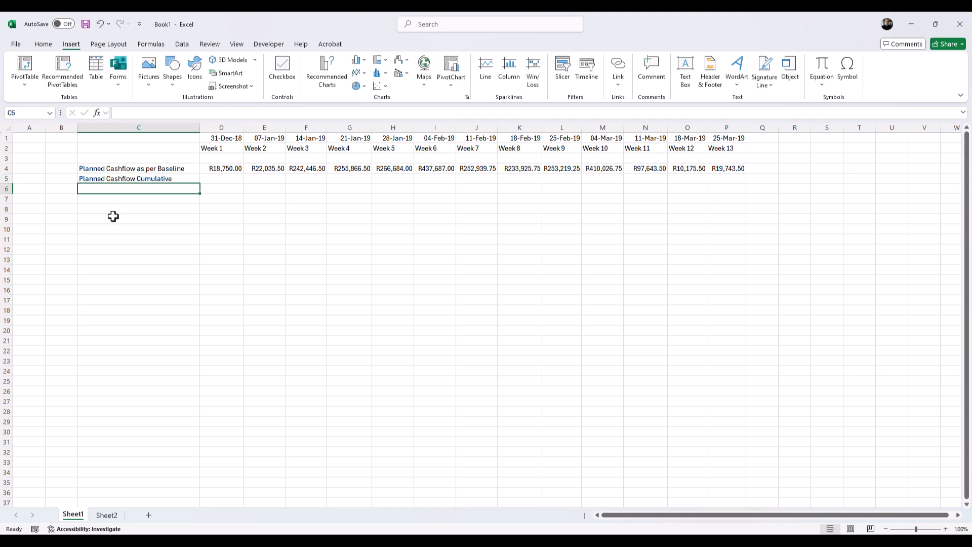
- Set the Week 1 cumulative value in D5 equal to the Week 1 planned cost in D4
{"action": "left_click", "coordinate": [233, 178]}
{"action": "type", "text": "="}
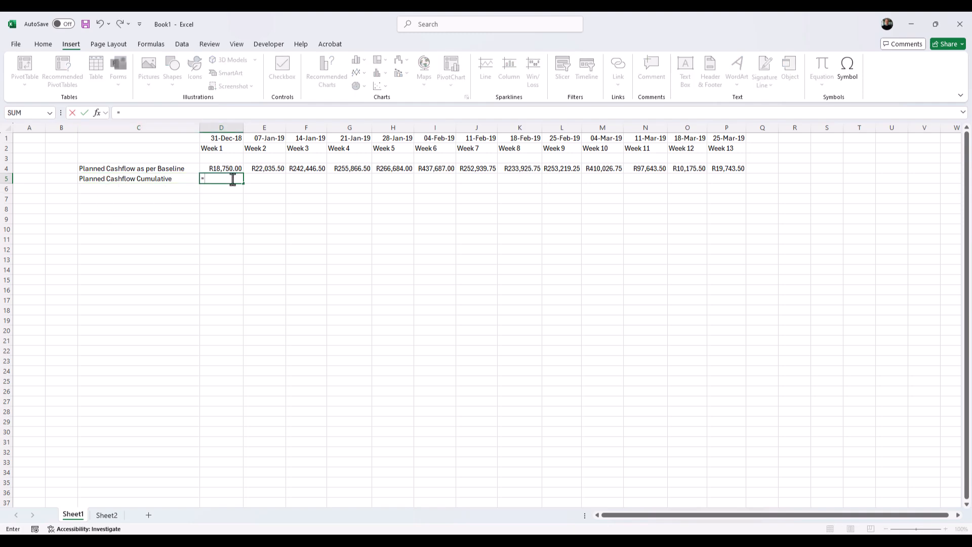
{"action": "left_click", "coordinate": [221, 168]}
{"action": "key", "text": "Return"}
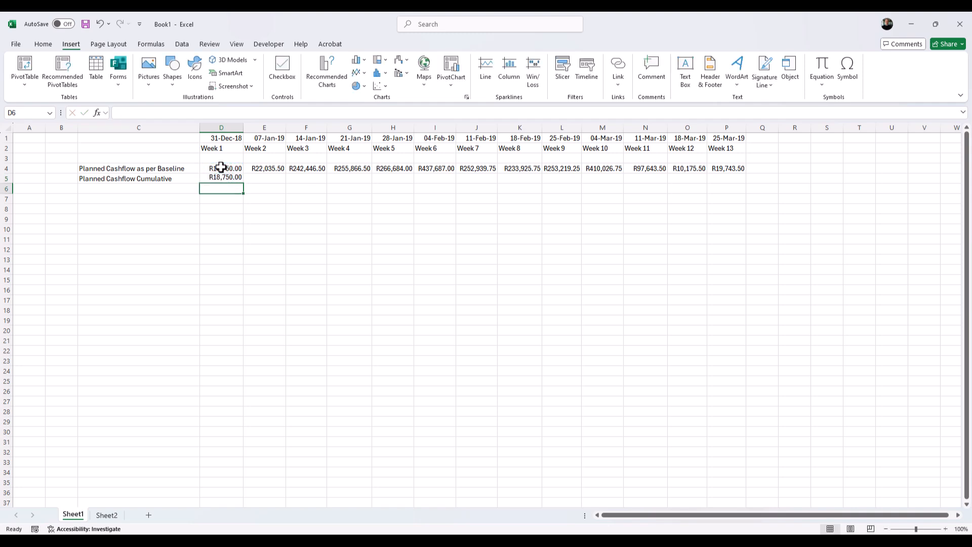
- Enter the formula =E4+D5 in E5 for the Week 2 cumulative cashflow
{"action": "left_click", "coordinate": [268, 180]}
{"action": "type", "text": "="}
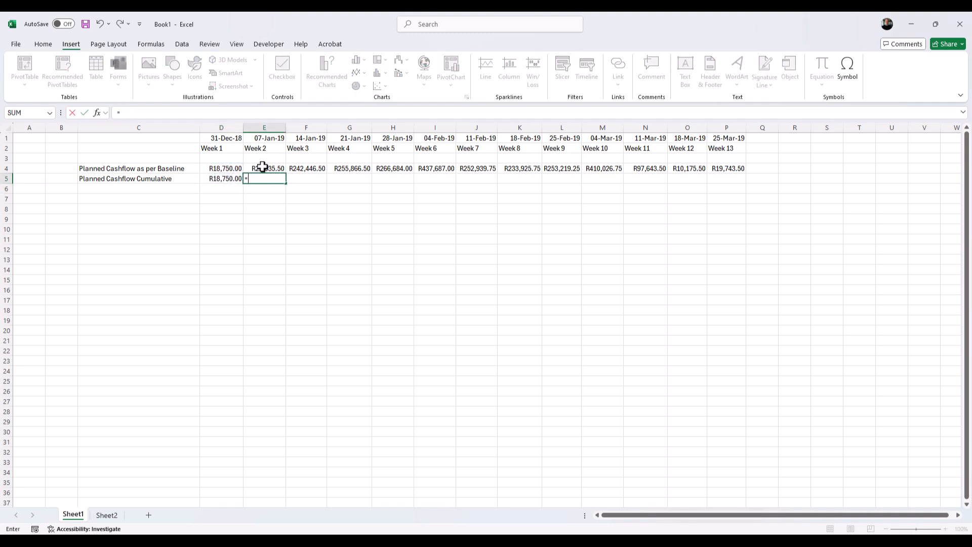
{"action": "left_click", "coordinate": [262, 167]}
{"action": "type", "text": "+"}
{"action": "left_click", "coordinate": [215, 179]}
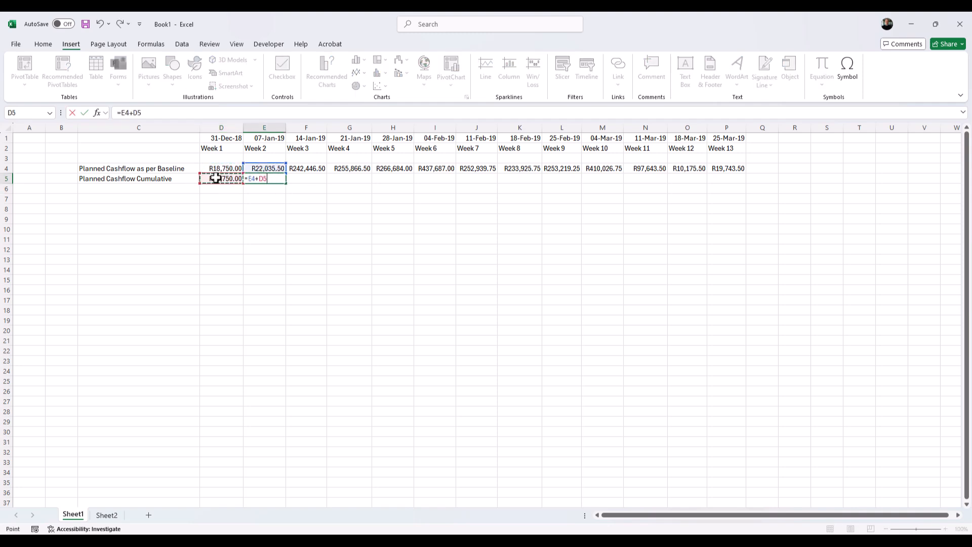
{"action": "key", "text": "Return"}
- Fill the cumulative formula from E5 across the row to Week 13 in P5
{"action": "left_click", "coordinate": [265, 177]}
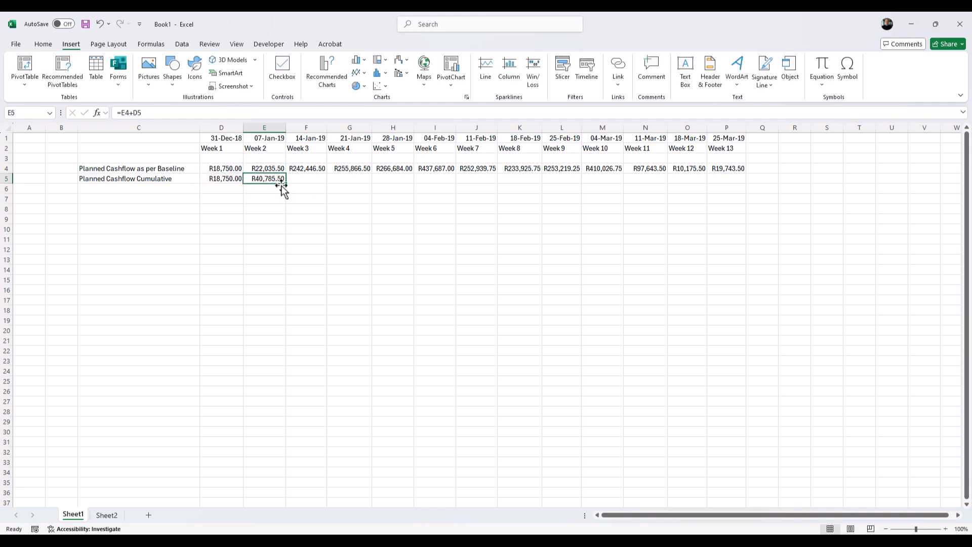
{"action": "left_click_drag", "start_coordinate": [285, 185], "coordinate": [729, 184]}
{"action": "left_click", "coordinate": [683, 213]}
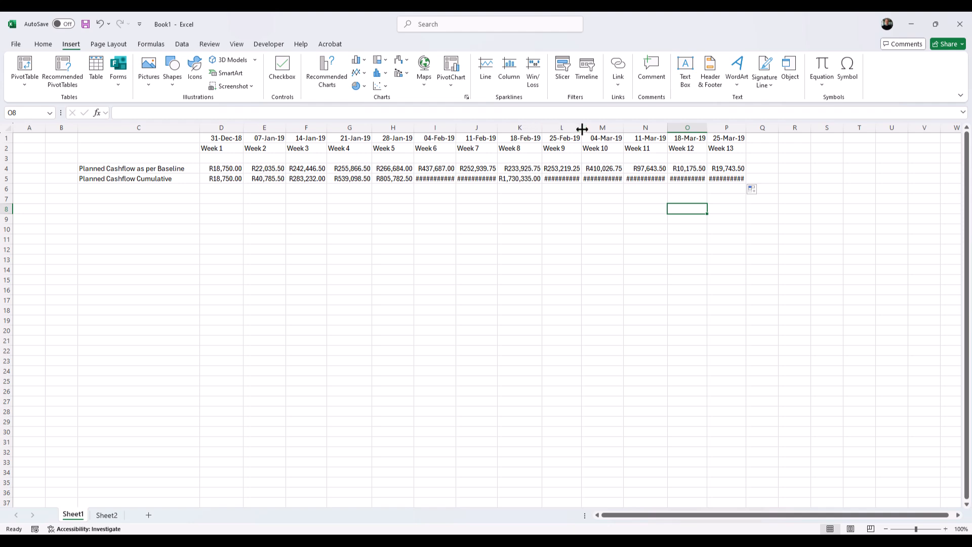
- Widen columns D through P equally so the cumulative amounts fit in their cells
{"action": "mouse_move", "coordinate": [727, 127]}
{"action": "left_mouse_down"}
{"action": "mouse_move", "coordinate": [237, 141]}
{"action": "mouse_move", "coordinate": [250, 126]}
{"action": "left_mouse_up"}
{"action": "left_click", "coordinate": [429, 260]}
{"action": "left_click", "coordinate": [773, 249]}
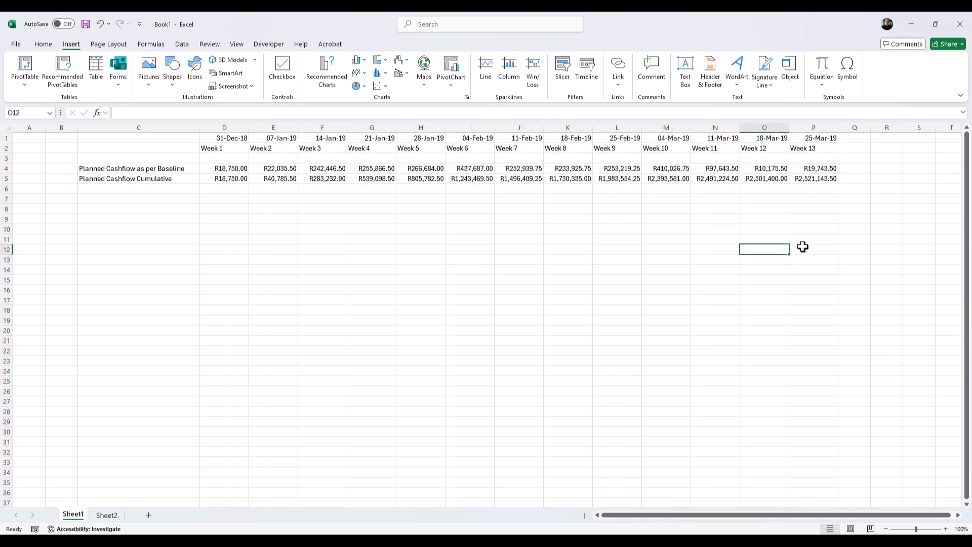
- Insert a 2-D line chart with markers plotting the cumulative cashflow D5:P5 against the week labels D2:P2
{"action": "left_click_drag", "start_coordinate": [816, 178], "coordinate": [246, 204]}
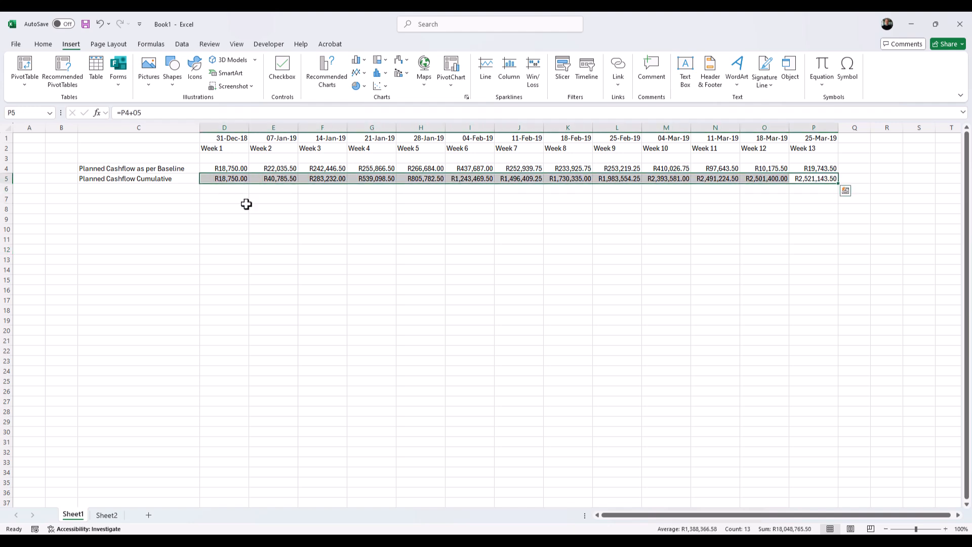
{"action": "left_click", "coordinate": [258, 226]}
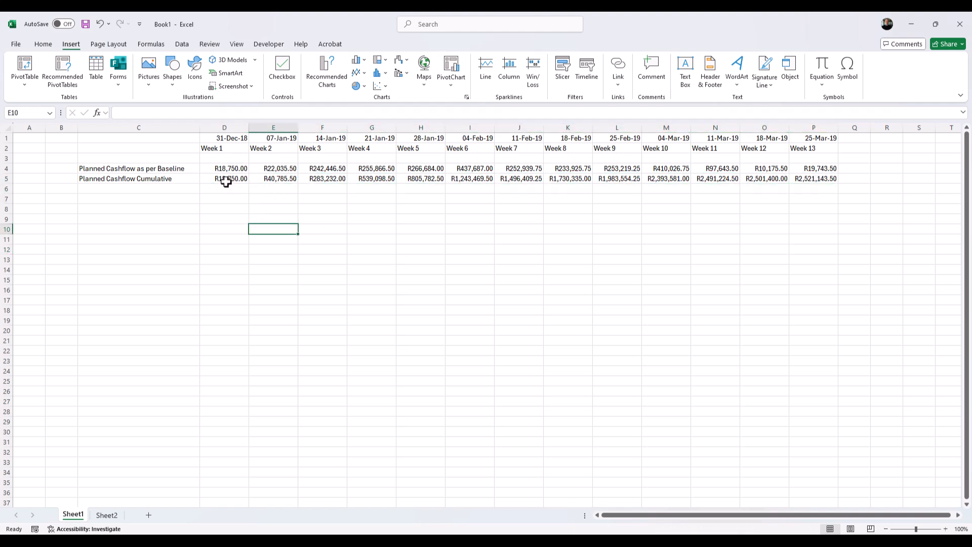
{"action": "left_click_drag", "start_coordinate": [228, 179], "coordinate": [226, 148]}
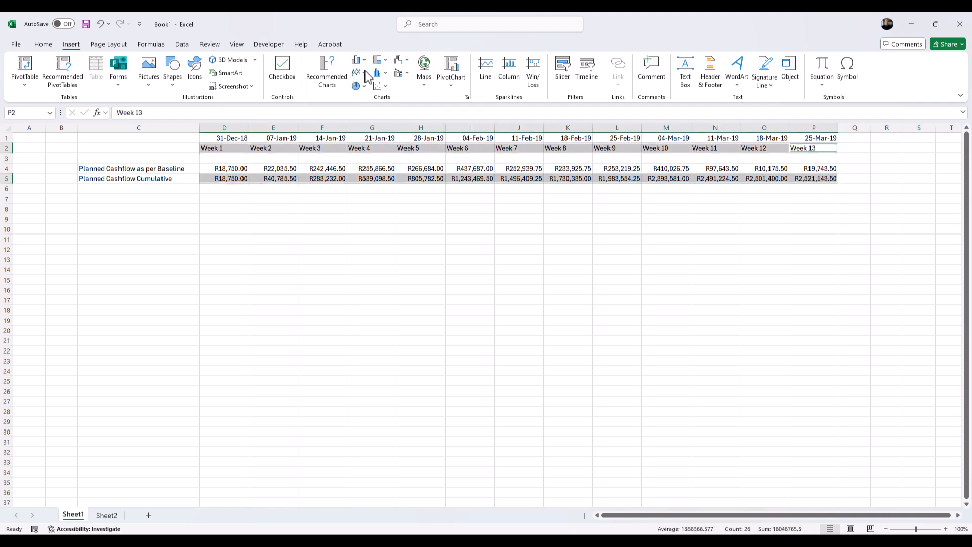
{"action": "left_click", "coordinate": [365, 75]}
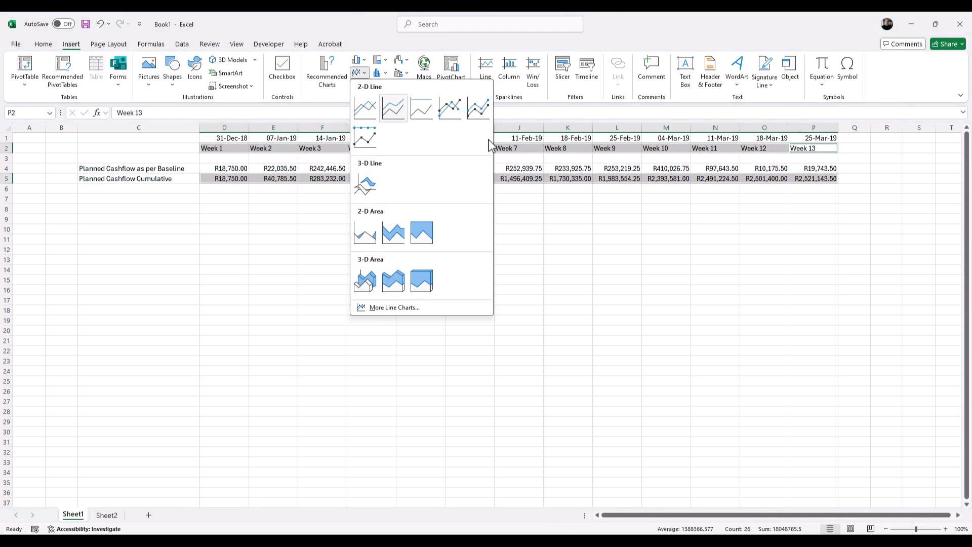
{"action": "left_click", "coordinate": [369, 107]}
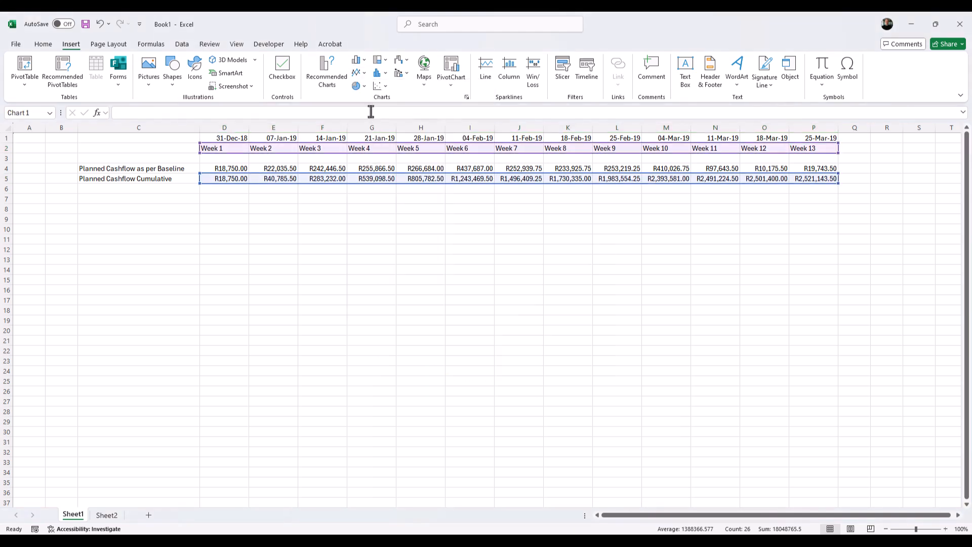
{"action": "left_click", "coordinate": [365, 73]}
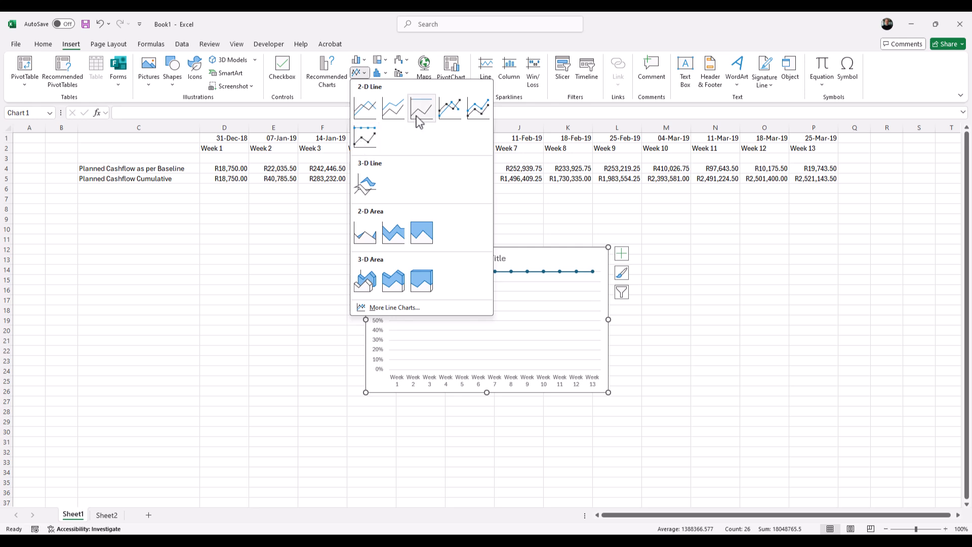
{"action": "left_click", "coordinate": [449, 109]}
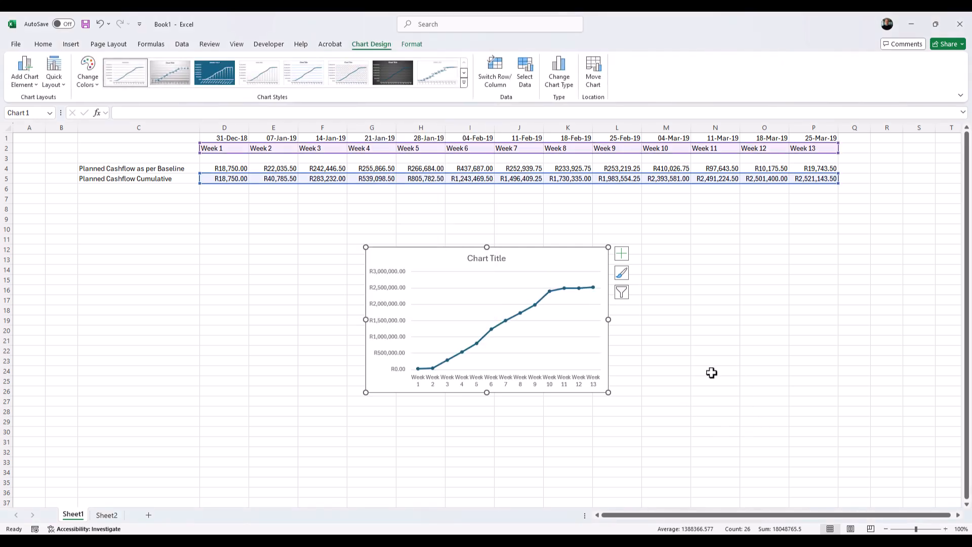
- Move the chart up beneath the cashflow rows and enlarge it to cover about E7 to L27
{"action": "left_click", "coordinate": [683, 361]}
{"action": "left_click", "coordinate": [552, 240]}
{"action": "left_click", "coordinate": [545, 248]}
{"action": "left_click_drag", "start_coordinate": [545, 248], "coordinate": [430, 199]}
{"action": "left_click_drag", "start_coordinate": [493, 344], "coordinate": [643, 408]}
{"action": "left_click", "coordinate": [681, 332]}
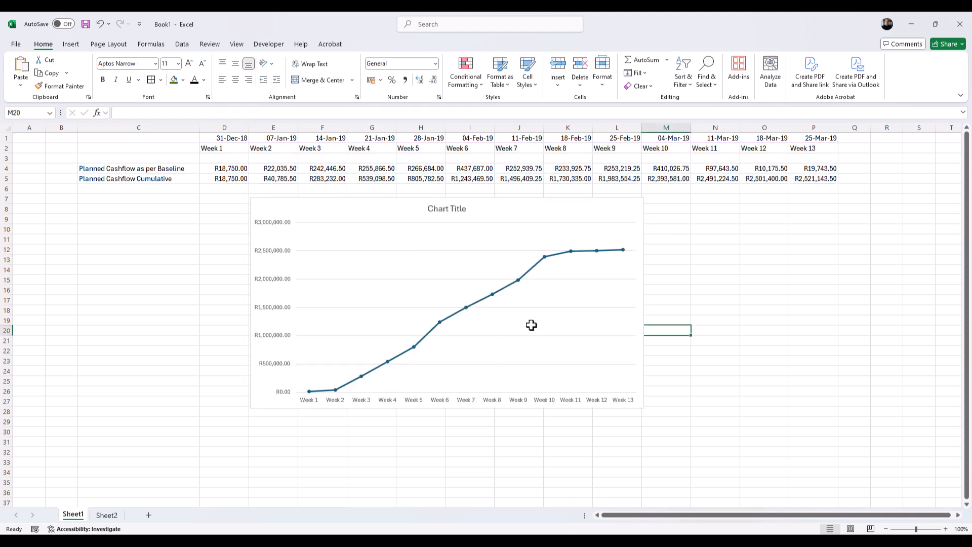
- Add data labels to the cumulative cashflow line in the chart
{"action": "right_click", "coordinate": [469, 305]}
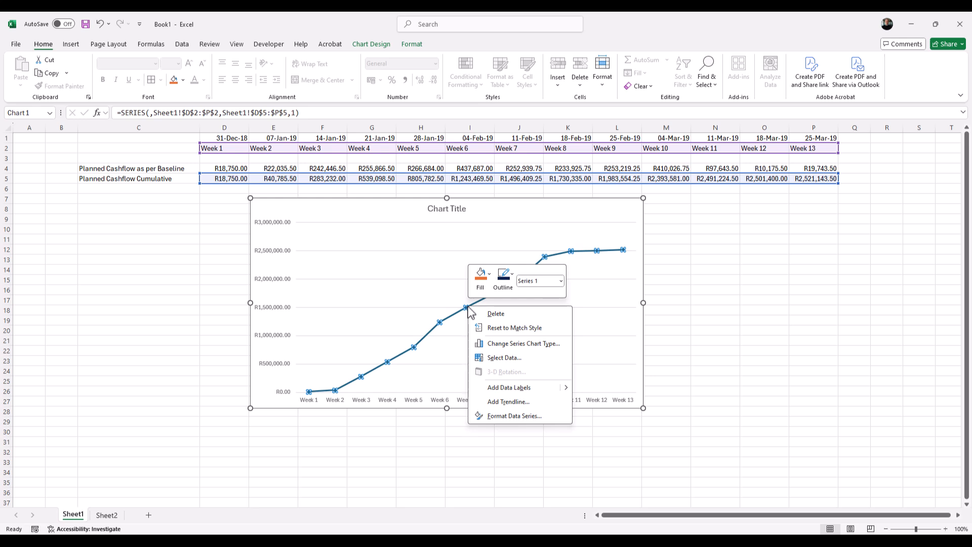
{"action": "mouse_move", "coordinate": [567, 386]}
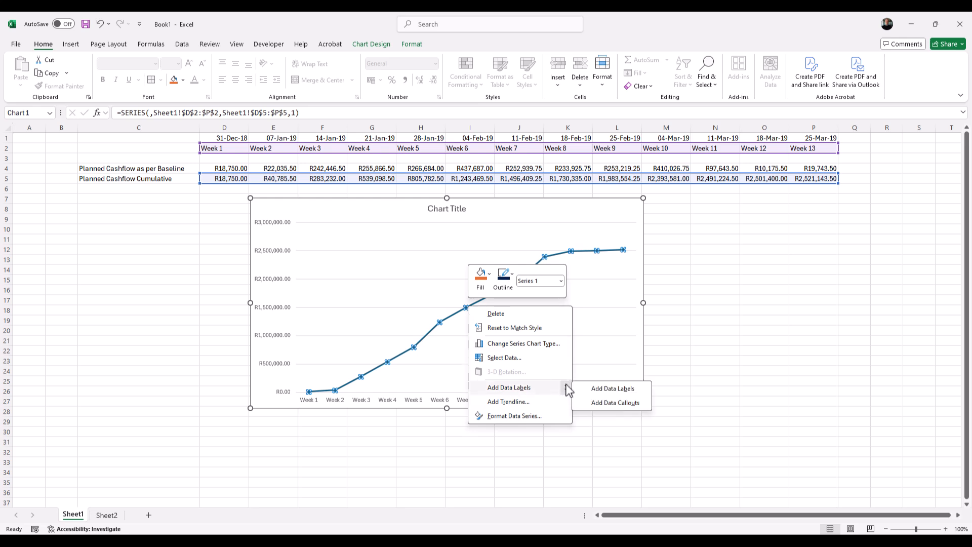
{"action": "left_click", "coordinate": [613, 389]}
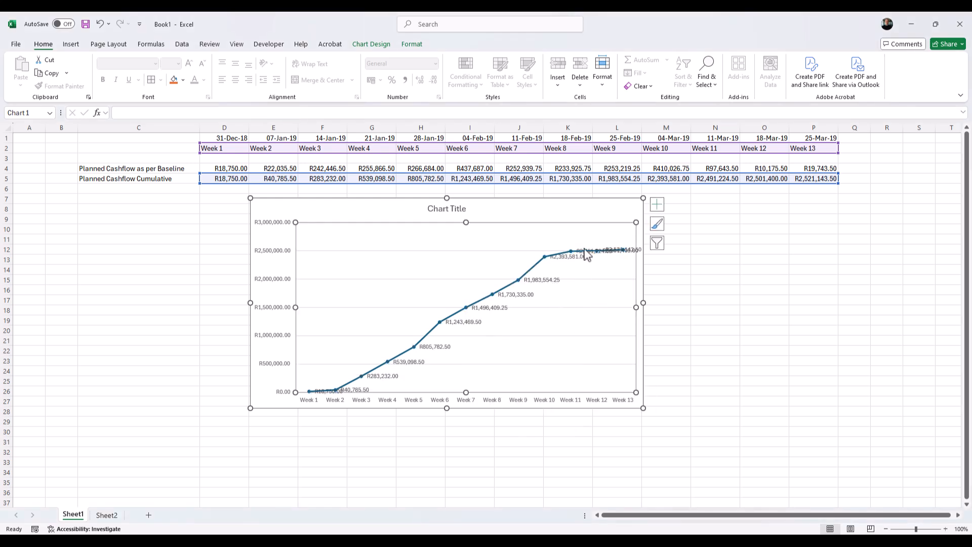
{"action": "left_click", "coordinate": [770, 310]}
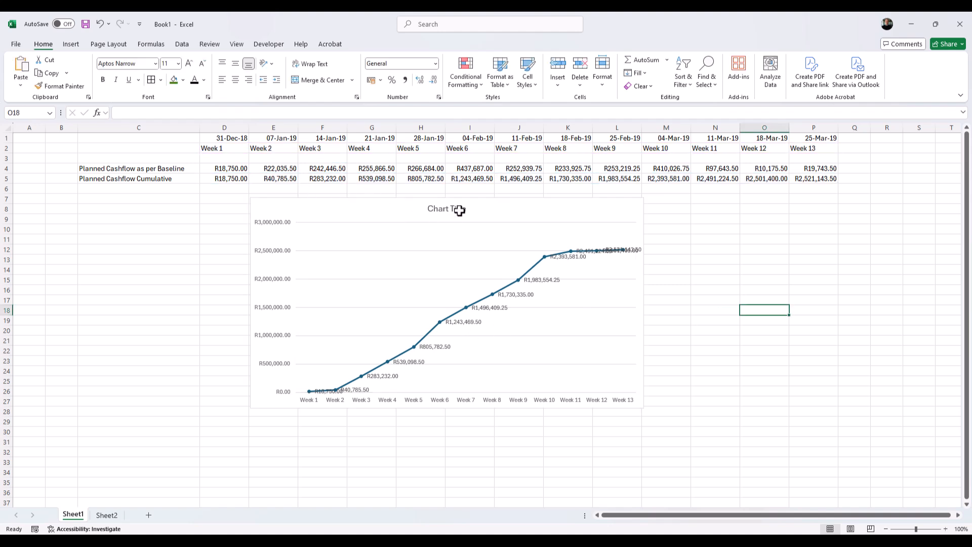
- Move the chart down to about row 11 to free the rows beneath the planned cashflow
{"action": "left_click_drag", "start_coordinate": [479, 199], "coordinate": [479, 211]}
{"action": "left_click", "coordinate": [734, 354]}
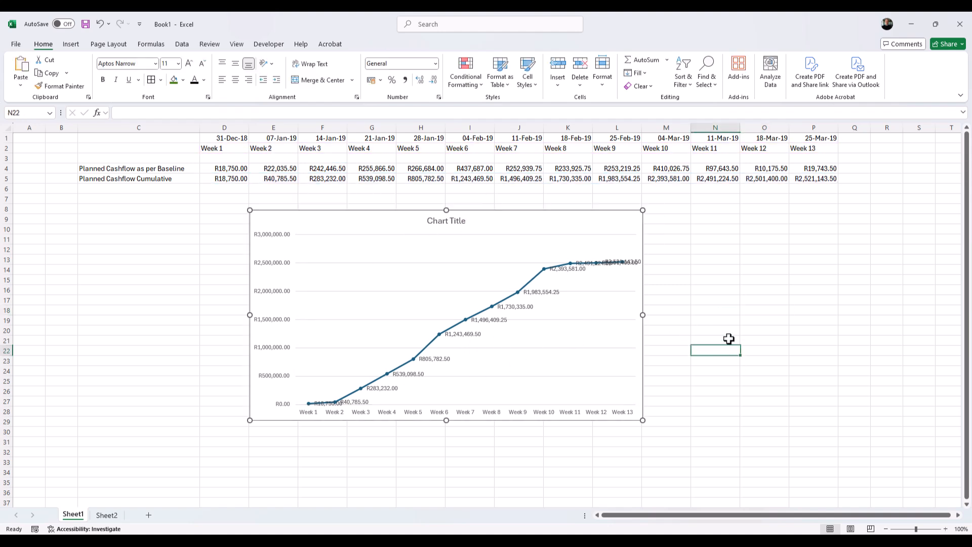
{"action": "left_click_drag", "start_coordinate": [610, 211], "coordinate": [608, 240]}
{"action": "left_click", "coordinate": [575, 220]}
- Enter the row labels "Actual Cashflow" in C7 and "Revised Cashflow" in C9
{"action": "left_click", "coordinate": [122, 198]}
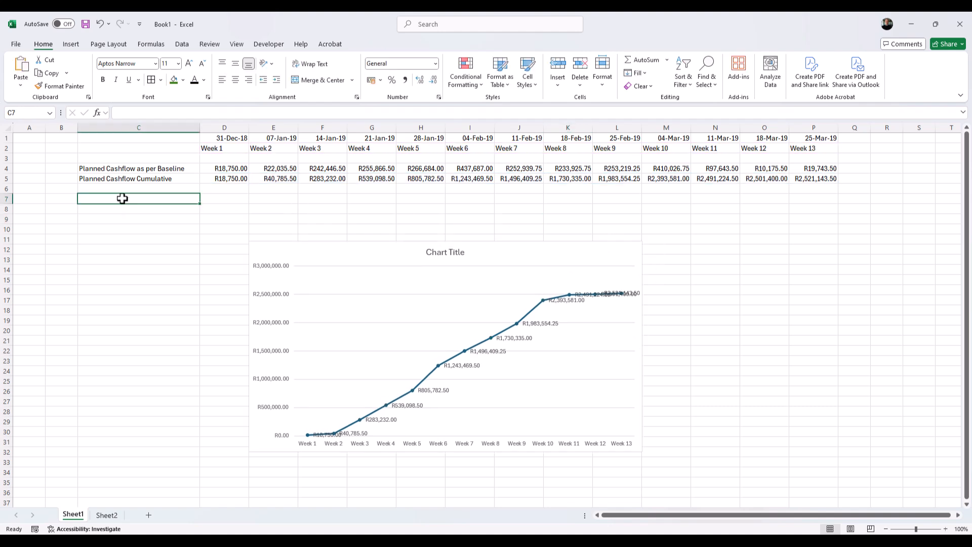
{"action": "type", "text": "Actual Cashflow"}
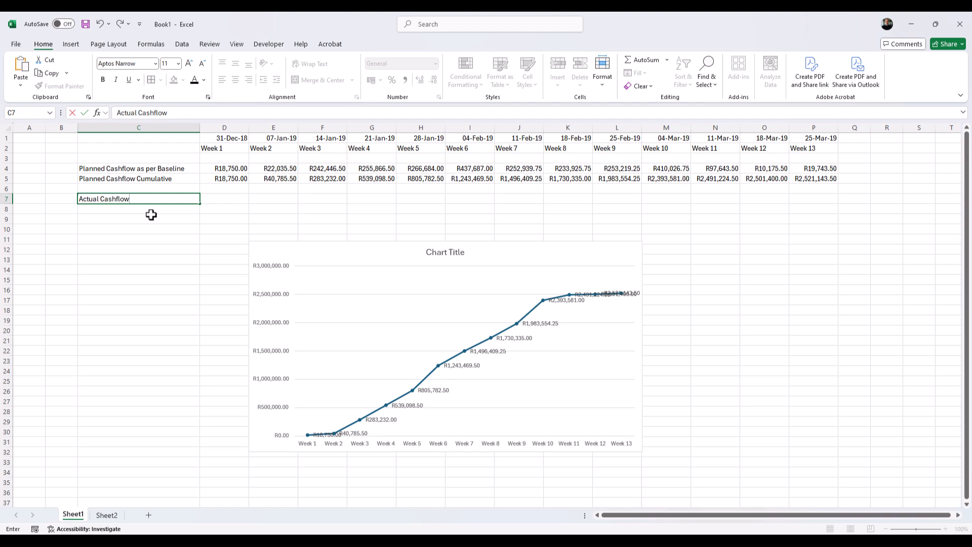
{"action": "key", "text": "Return"}
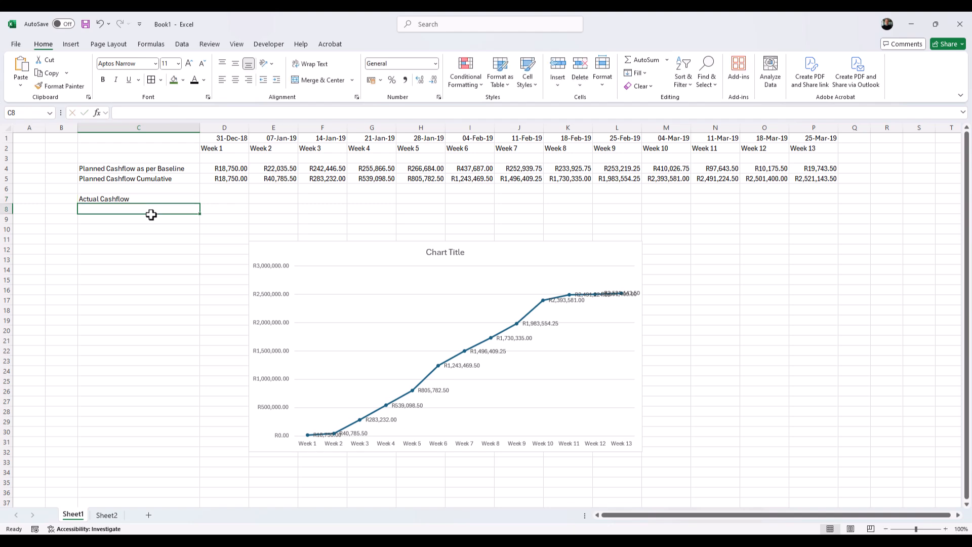
{"action": "key", "text": "Return"}
{"action": "type", "text": "Revised "}
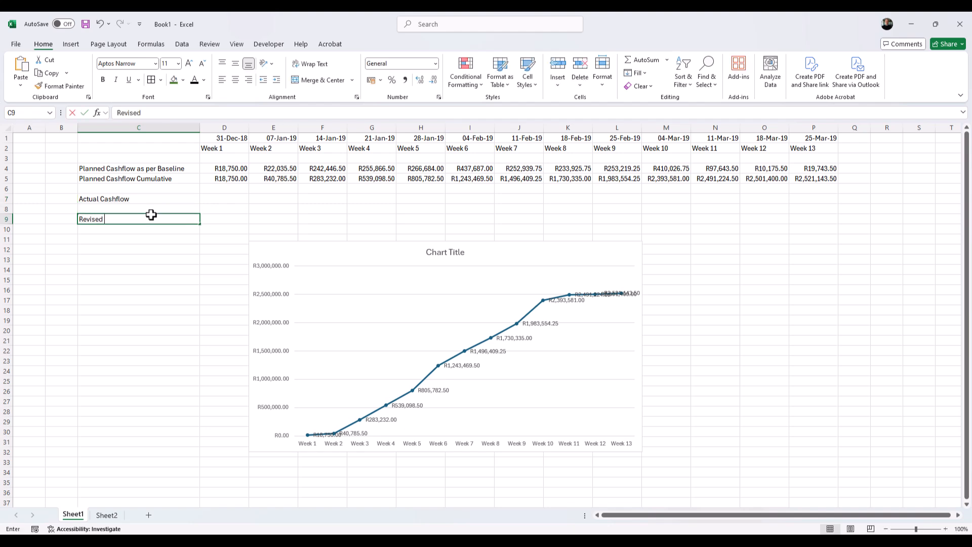
{"action": "type", "text": "Cashflow"}
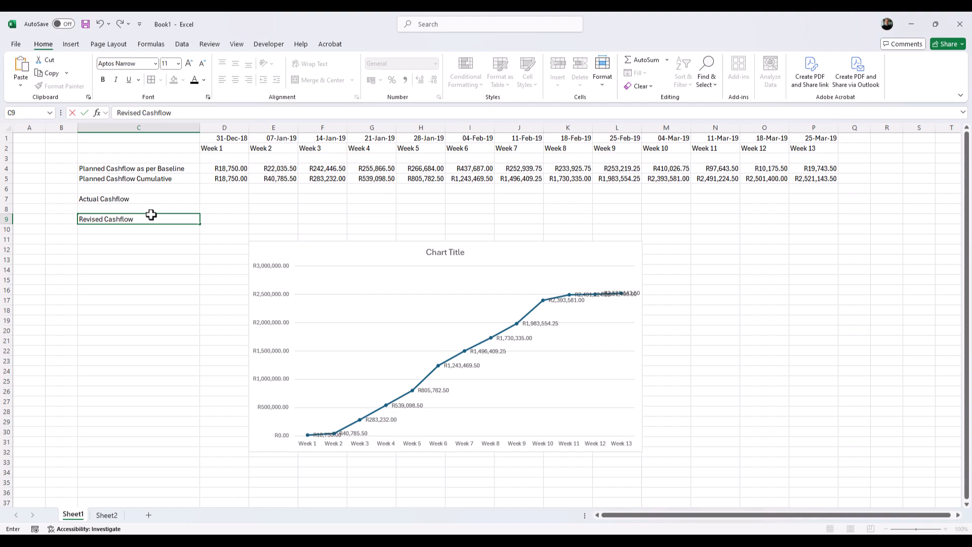
{"action": "key", "text": "Return"}
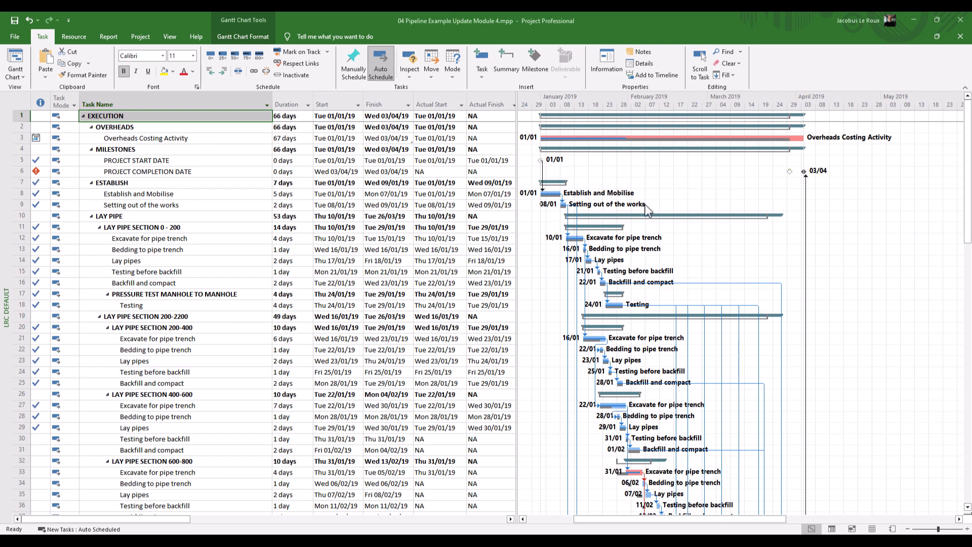
- Show the updated pipeline schedule in Microsoft Project in the Task Usage view and collapse the EXECUTION summary task
{"action": "scroll", "coordinate": [646, 210], "scroll_direction": "down", "scroll_amount": 4}
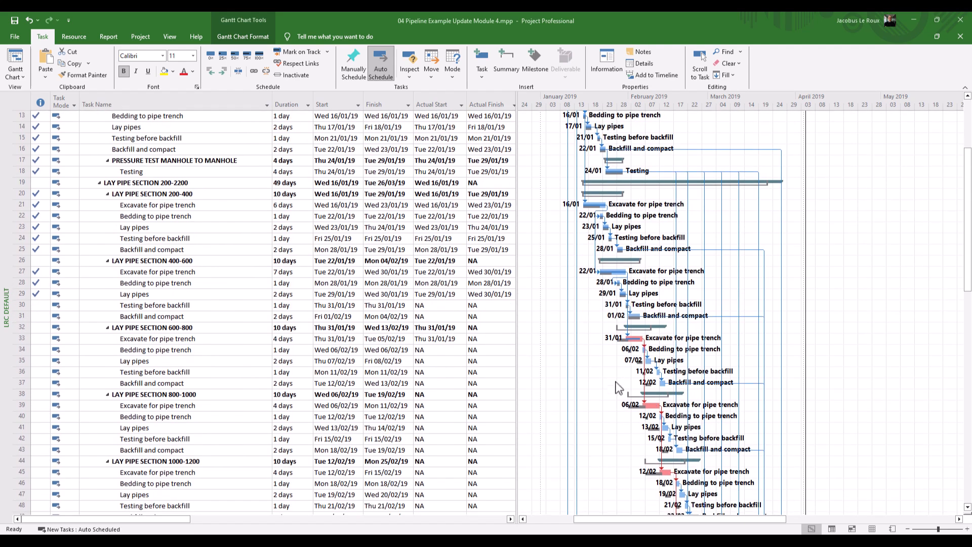
{"action": "scroll", "coordinate": [626, 408], "scroll_direction": "up", "scroll_amount": 4}
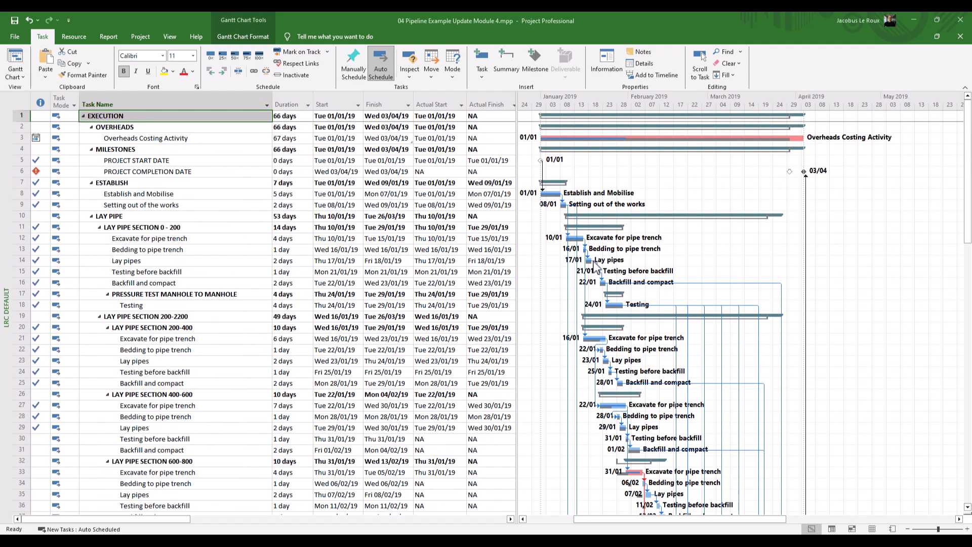
{"action": "scroll", "coordinate": [595, 263], "scroll_direction": "down", "scroll_amount": 4}
{"action": "scroll", "coordinate": [560, 256], "scroll_direction": "up", "scroll_amount": 2}
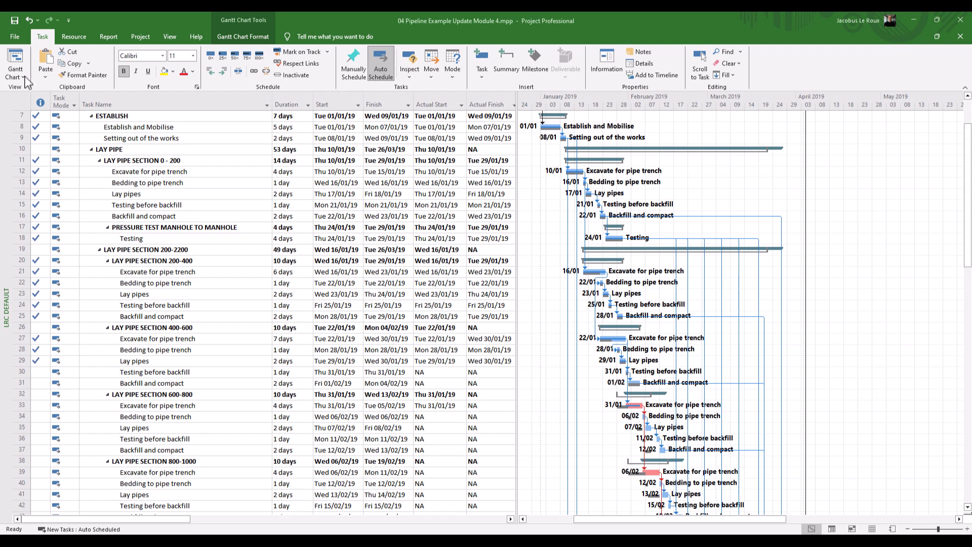
{"action": "left_click", "coordinate": [16, 76]}
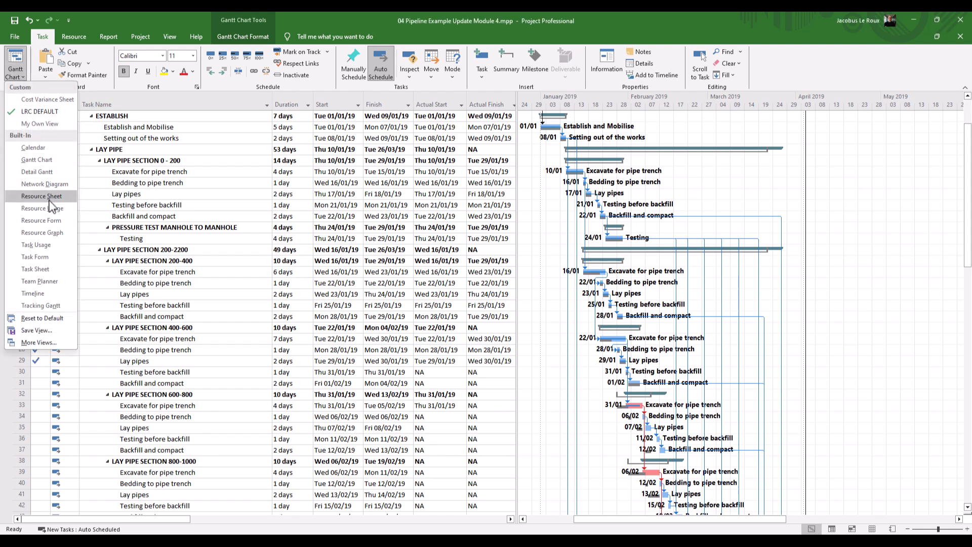
{"action": "left_click", "coordinate": [46, 245]}
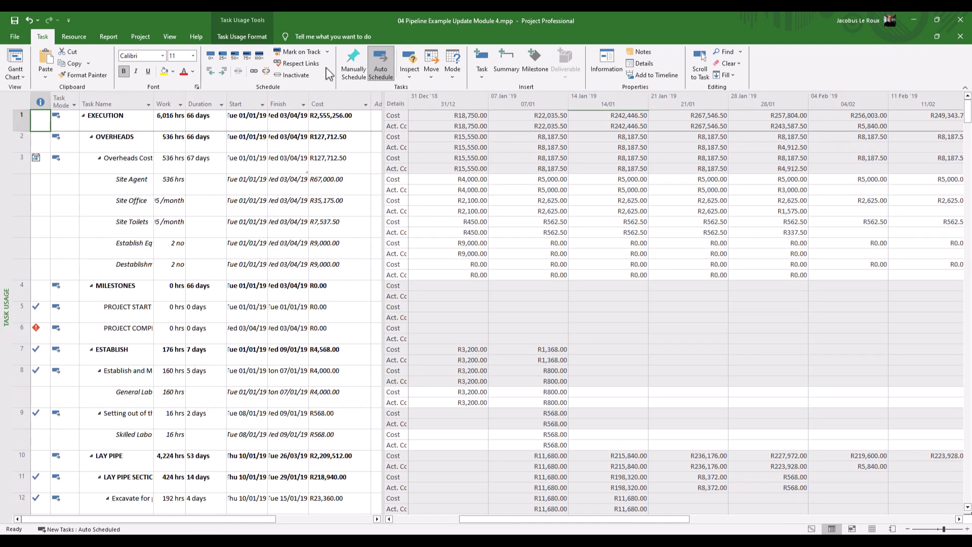
{"action": "left_click", "coordinate": [248, 36]}
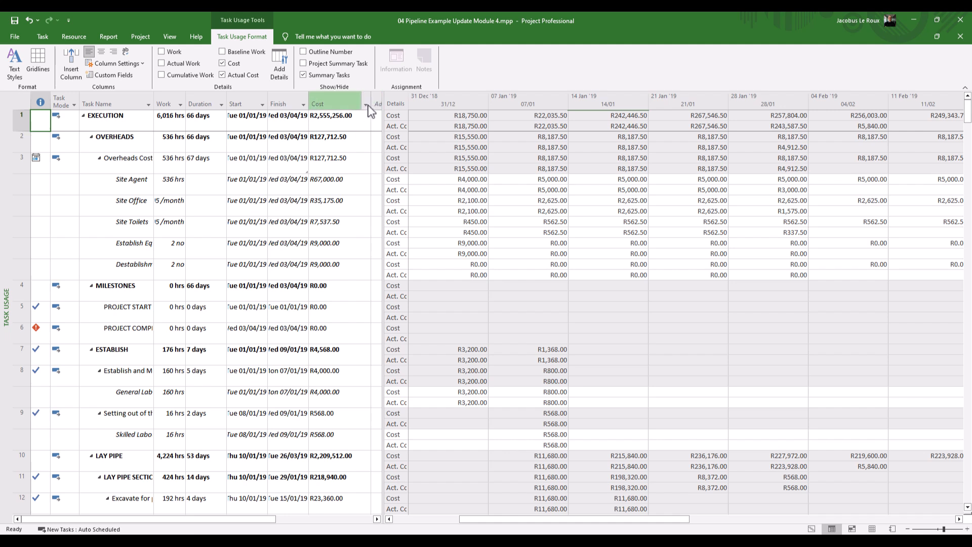
{"action": "left_click", "coordinate": [84, 115]}
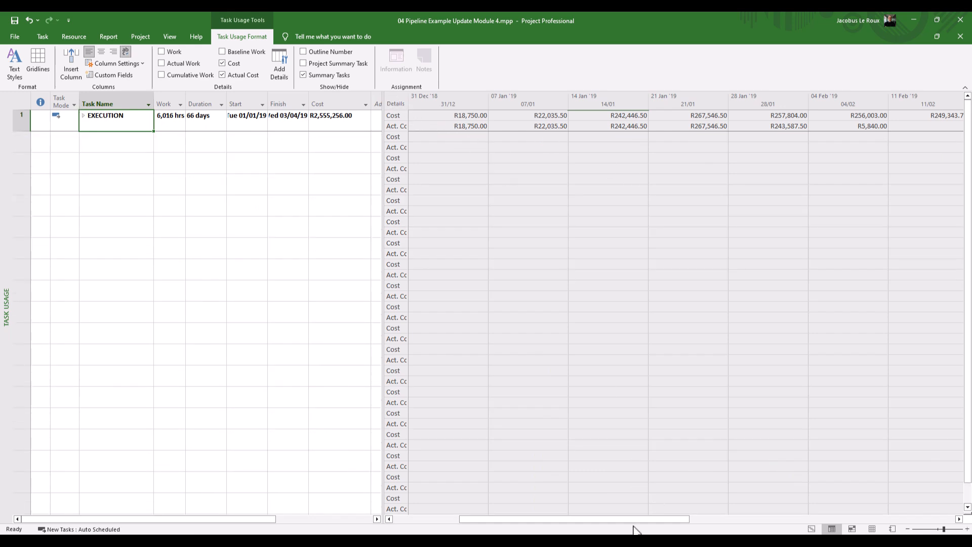
- Copy EXECUTION's weekly Cost and Actual Cost rows from Project into Excel at D10, and move the chart below them to about row 16
{"action": "left_click_drag", "start_coordinate": [633, 529], "coordinate": [617, 516]}
{"action": "left_click", "coordinate": [392, 101]}
{"action": "key", "text": "alt+Tab"}
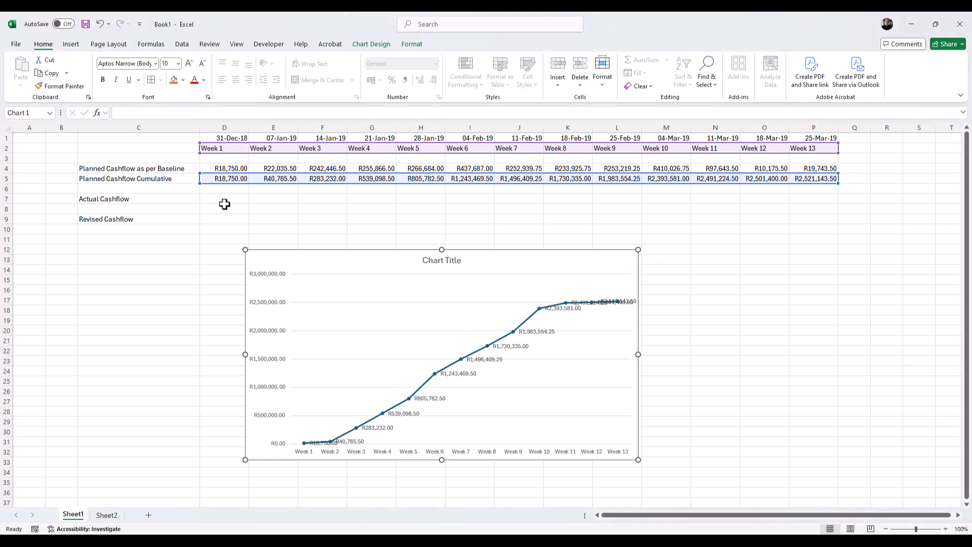
{"action": "left_click", "coordinate": [223, 205]}
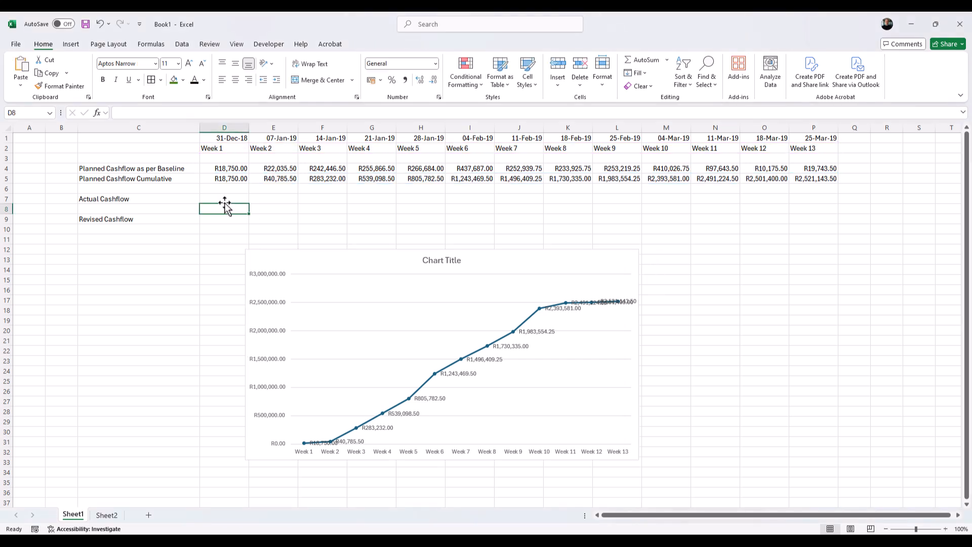
{"action": "left_click", "coordinate": [219, 228]}
{"action": "type", "text": "R18,750.00\tR22,035.50\tR242,446.50\tR267,546.50\tR257,804.00\tR256,003.00\tR249,343.75\tR246,281.75\tR418,219.25\tR247,946.75\tR286,243.50\tR16,559.50\tR11,311.50\t######## R18,750.00\tR22,035.50\tR242,446.50\tR267,546.50\tR243,587.50\tR5,840.00"}
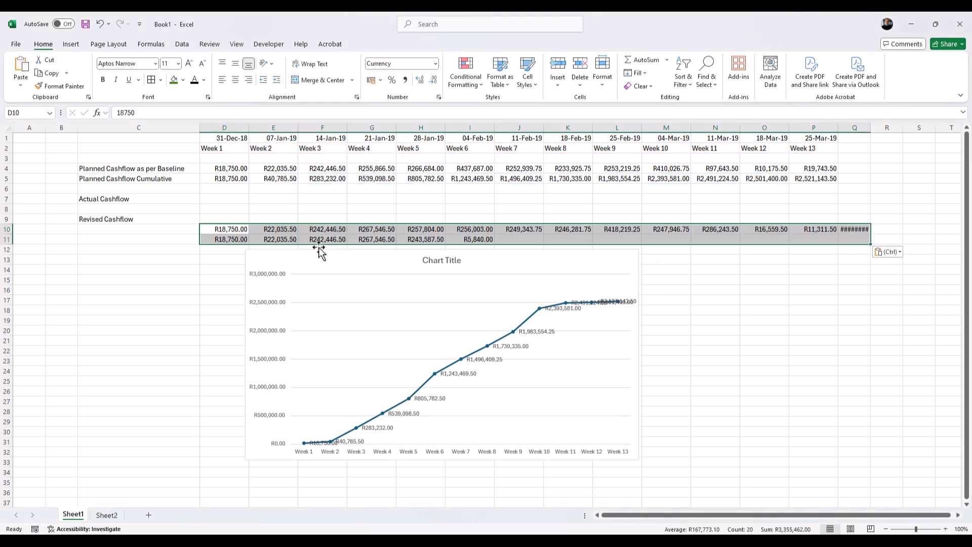
{"action": "left_click_drag", "start_coordinate": [318, 252], "coordinate": [311, 289]}
{"action": "left_click", "coordinate": [291, 256]}
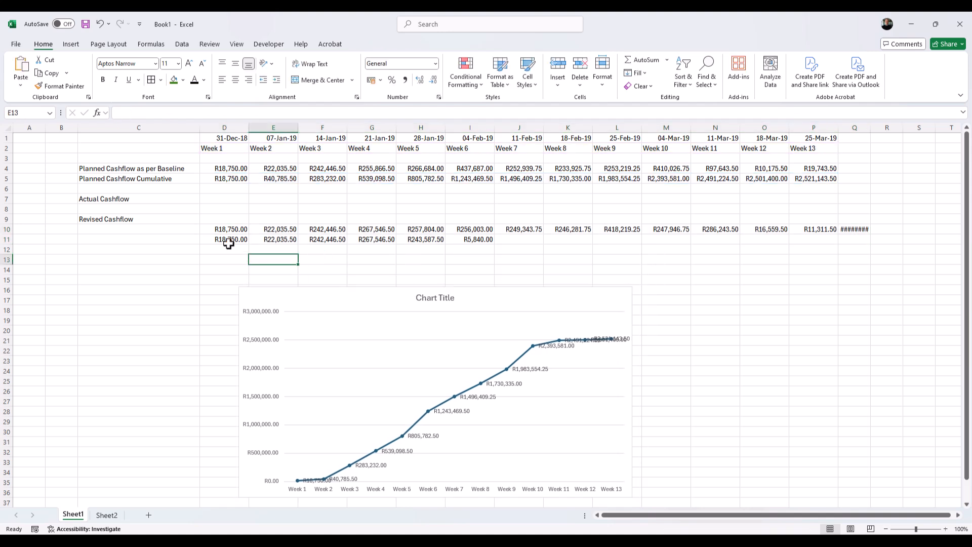
- Move the actual costs from row 11 to D7:I7 and the revised costs from row 10 to D9:Q9
{"action": "left_click_drag", "start_coordinate": [223, 239], "coordinate": [474, 208]}
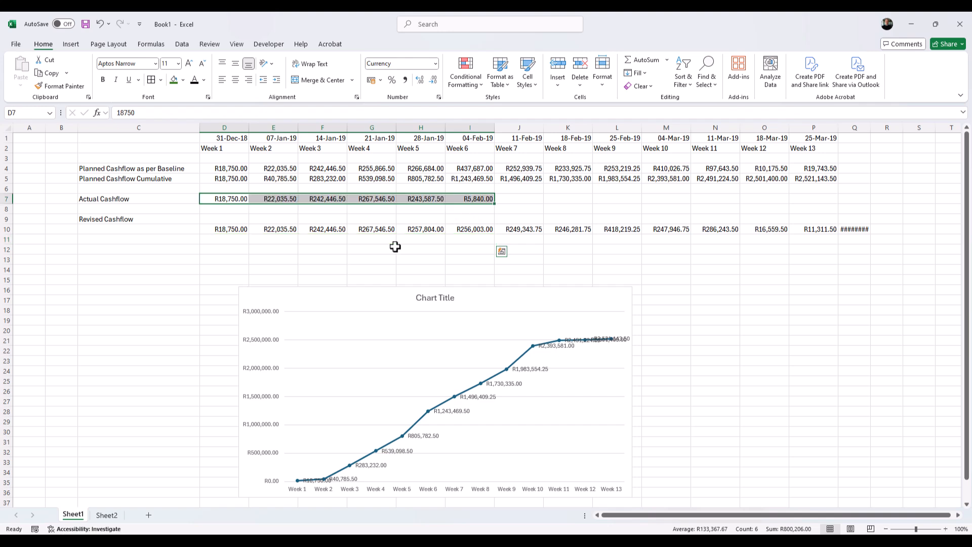
{"action": "left_click", "coordinate": [375, 248]}
{"action": "left_click_drag", "start_coordinate": [232, 228], "coordinate": [822, 219]}
{"action": "left_click", "coordinate": [698, 249]}
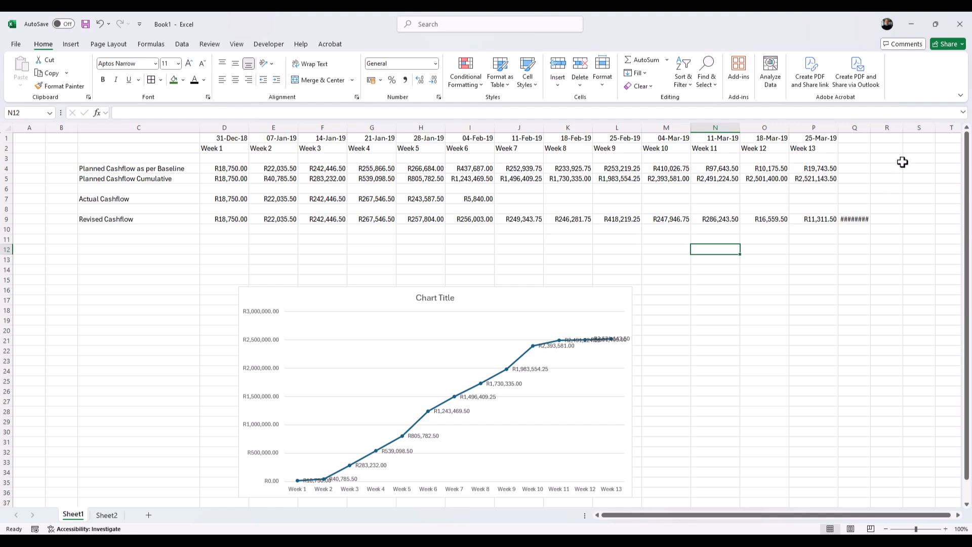
- Widen column Q to fit its amount and move the Revised Cashflow row, including its label, down to row 10
{"action": "left_click_drag", "start_coordinate": [870, 129], "coordinate": [886, 130]}
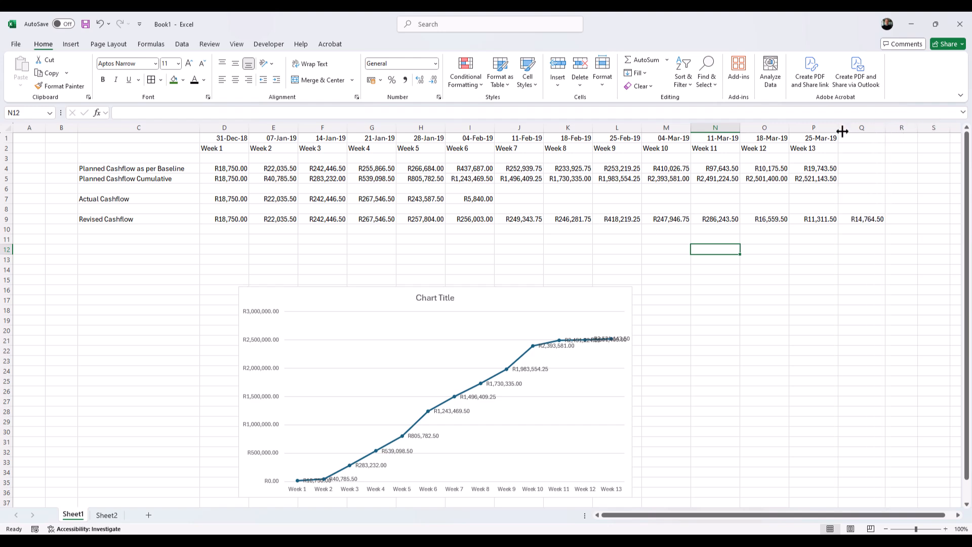
{"action": "left_click_drag", "start_coordinate": [104, 218], "coordinate": [862, 233]}
{"action": "left_click", "coordinate": [764, 249]}
- Enter the row labels "Actual Cumulative" in C8 and "Revised Cumulative" in C11
{"action": "left_click", "coordinate": [122, 209]}
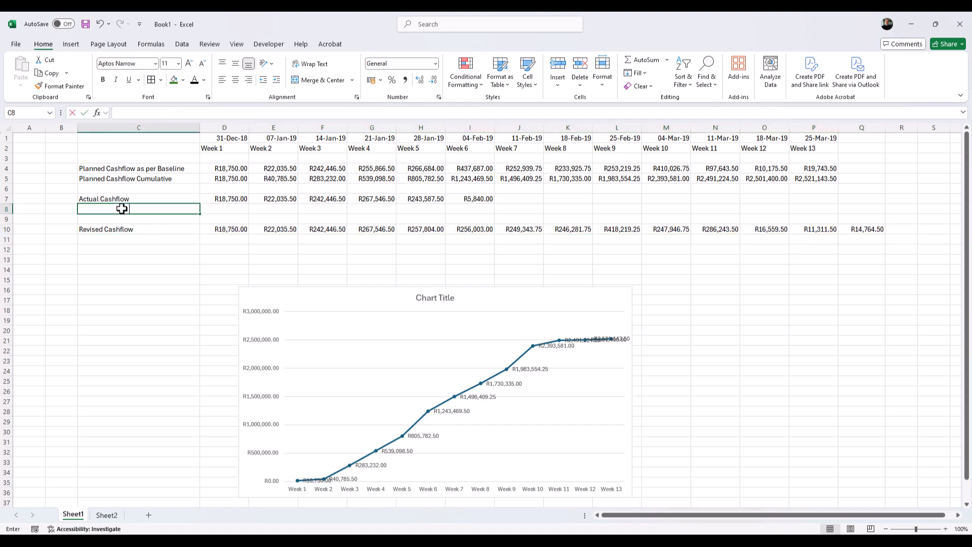
{"action": "type", "text": "Actual Cumulative"}
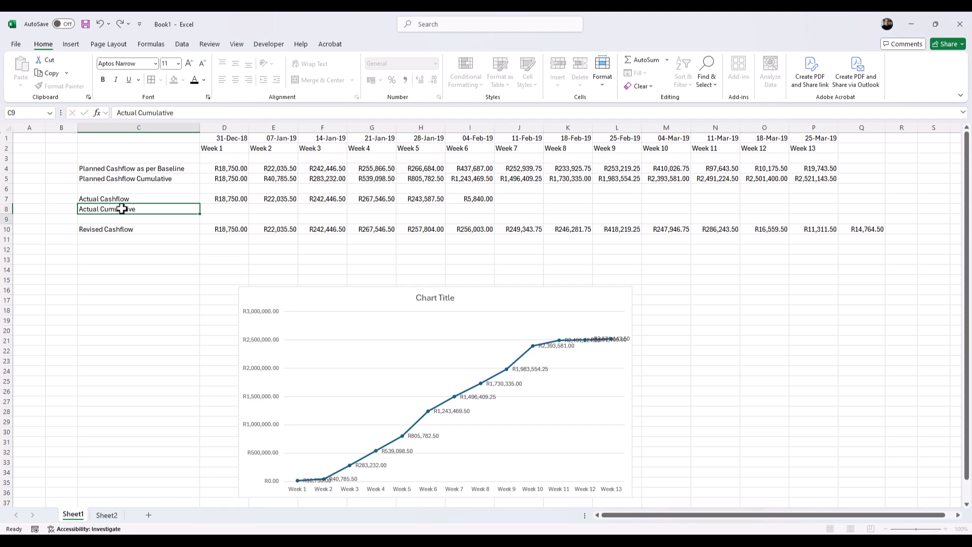
{"action": "key", "text": "Return"}
{"action": "left_click", "coordinate": [103, 241]}
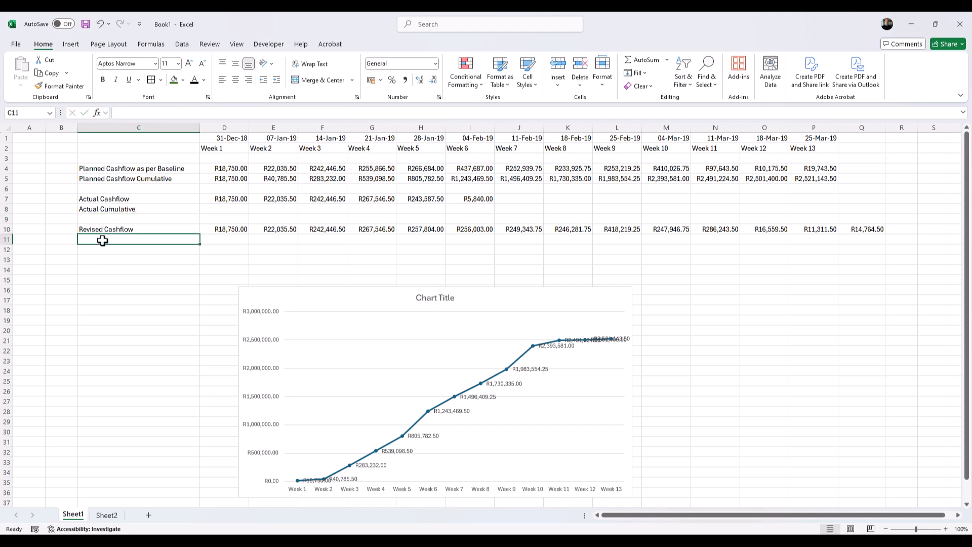
{"action": "type", "text": "Revised C"}
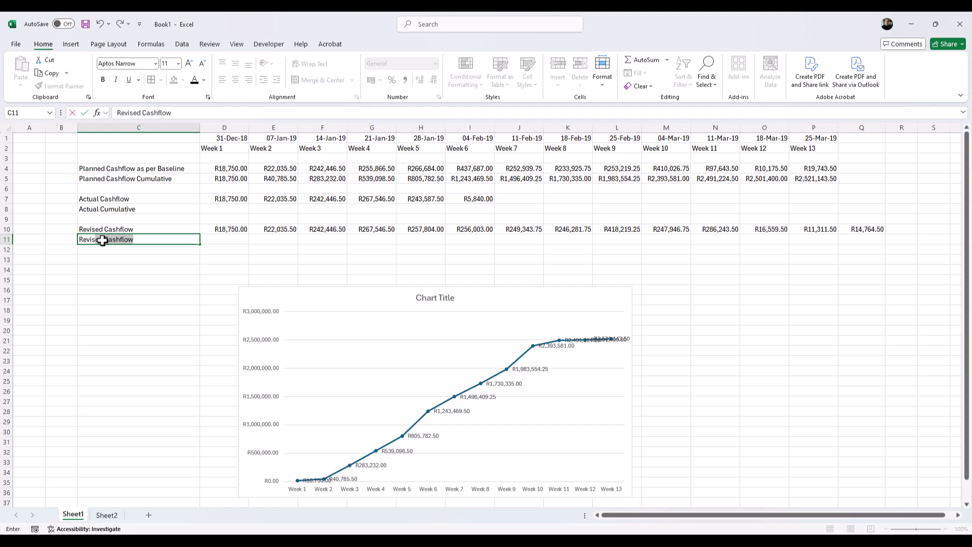
{"action": "type", "text": "umulative"}
{"action": "key", "text": "Return"}
- Copy the cumulative formulas from D5:E5 to D8:E8 and fill the pair across the Actual Cumulative row to I8
{"action": "left_click", "coordinate": [241, 208]}
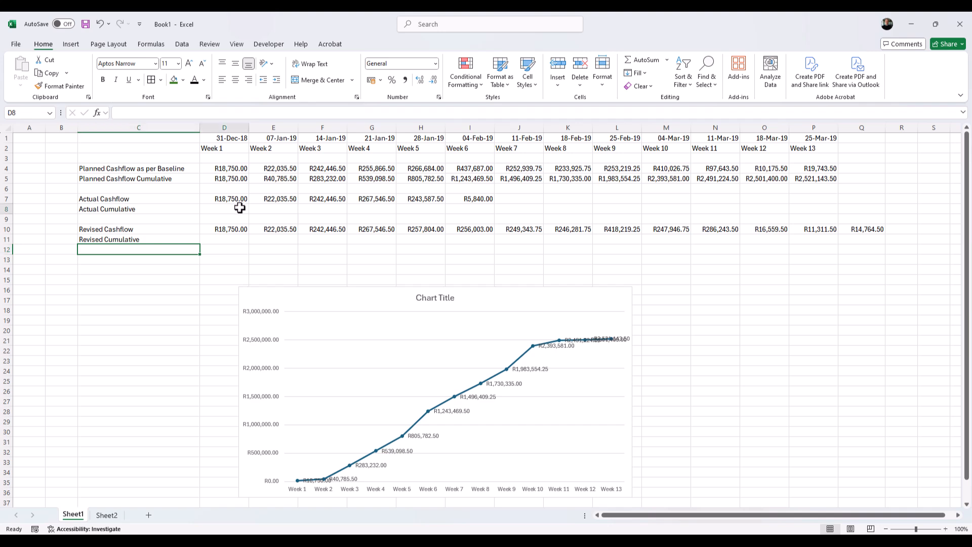
{"action": "left_click_drag", "start_coordinate": [238, 176], "coordinate": [278, 178]}
{"action": "key", "text": "ctrl+c"}
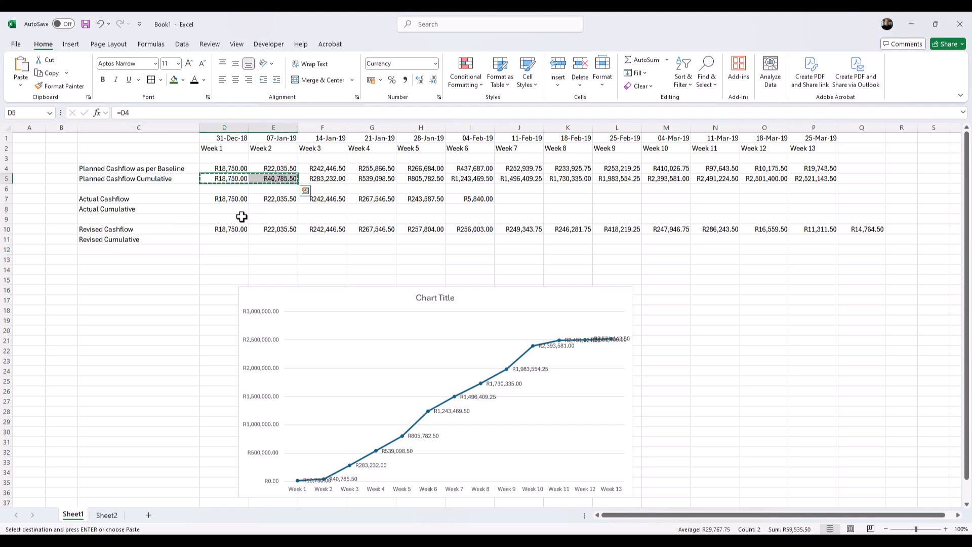
{"action": "left_click", "coordinate": [238, 209]}
{"action": "key", "text": "ctrl+v"}
{"action": "left_click_drag", "start_coordinate": [298, 214], "coordinate": [494, 209]}
- Copy the cumulative formulas from D8:E8 to D11:E11 and fill the pair across the Revised Cumulative row to Q11
{"action": "left_click", "coordinate": [232, 241]}
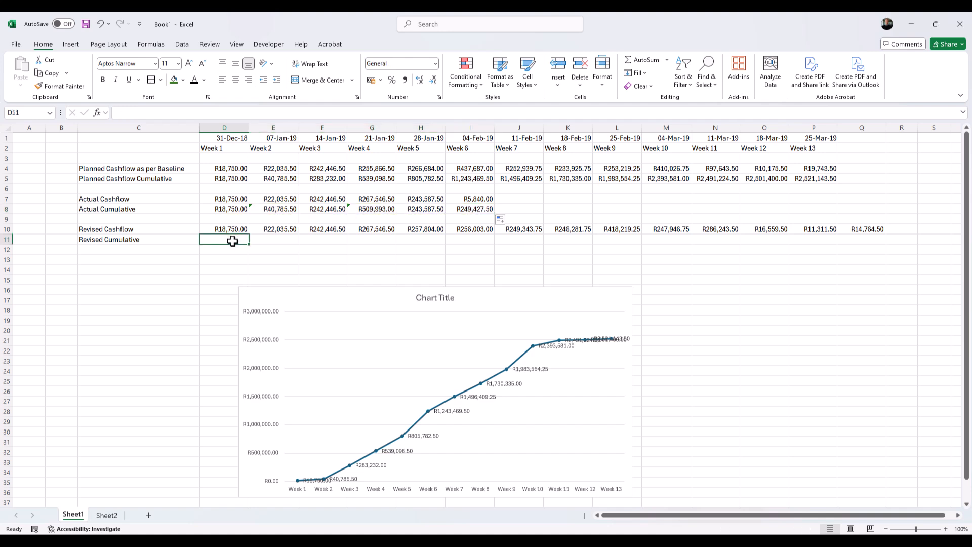
{"action": "left_click_drag", "start_coordinate": [234, 209], "coordinate": [277, 208]}
{"action": "key", "text": "ctrl+c"}
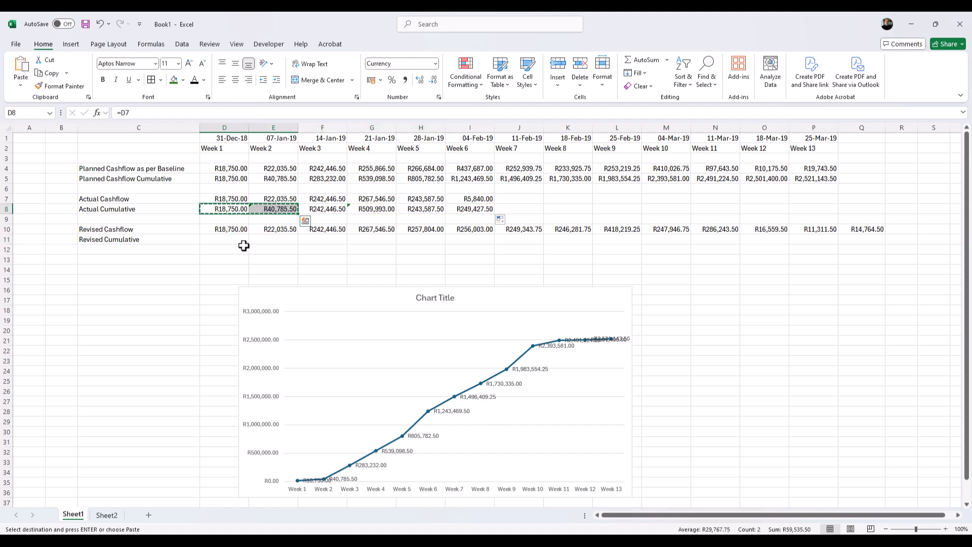
{"action": "left_click", "coordinate": [242, 242]}
{"action": "key", "text": "ctrl+v"}
{"action": "left_click_drag", "start_coordinate": [298, 246], "coordinate": [794, 275]}
- Move the chart up slightly so its upper edge sits at about row 15
{"action": "left_click", "coordinate": [805, 281]}
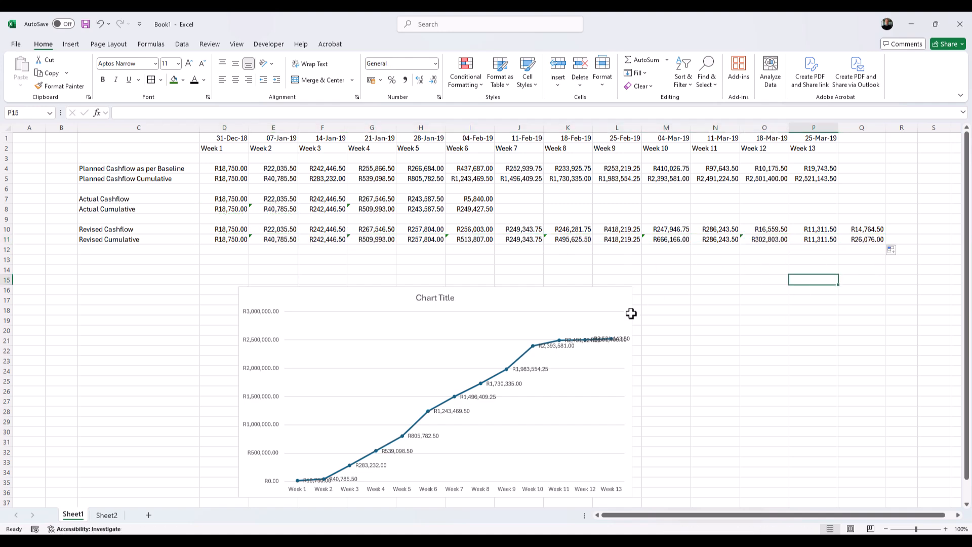
{"action": "left_click", "coordinate": [583, 288]}
{"action": "left_click_drag", "start_coordinate": [586, 292], "coordinate": [587, 287]}
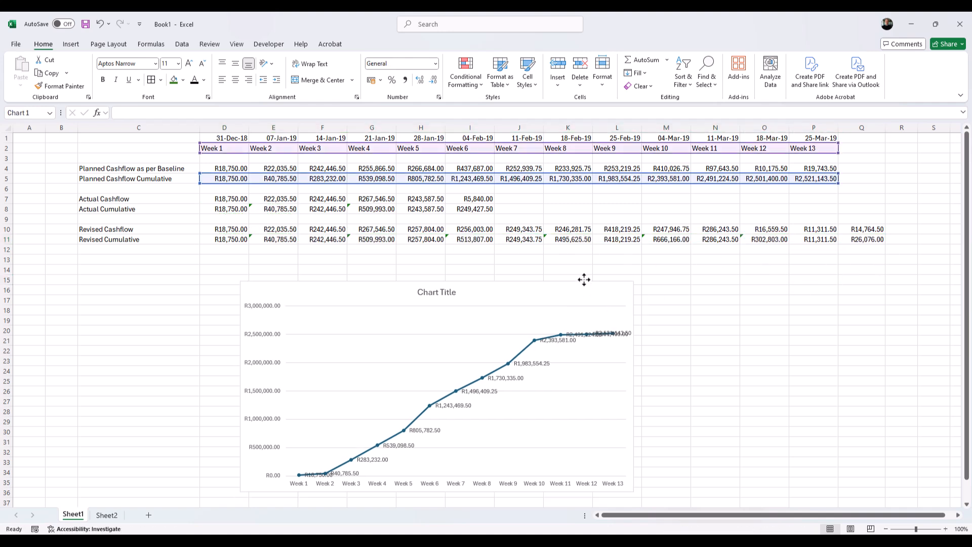
- Refill the Actual Cumulative and Revised Cumulative rows so each week adds its cashflow to the previous week's cumulative, as in =F10+E11
{"action": "left_click", "coordinate": [232, 241]}
{"action": "left_click", "coordinate": [286, 211]}
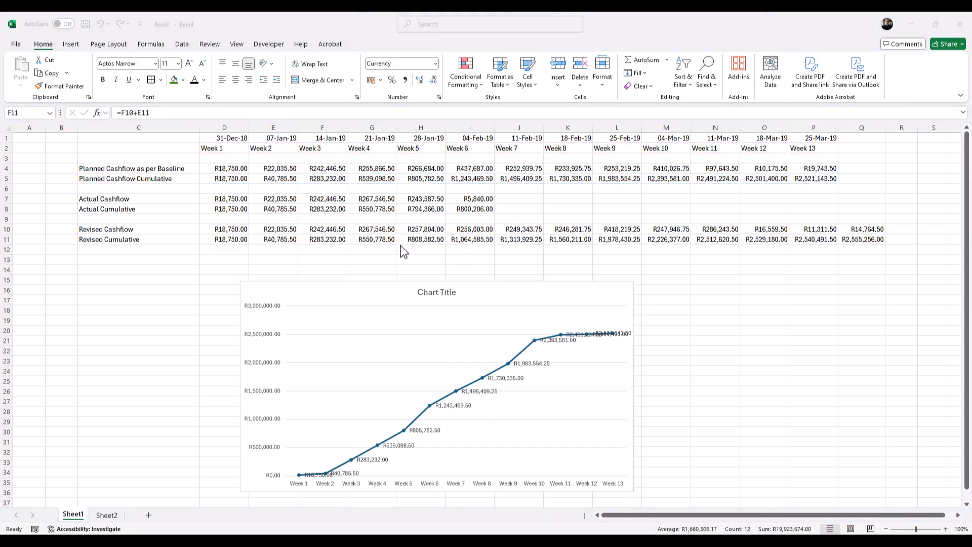
{"action": "left_click", "coordinate": [322, 259]}
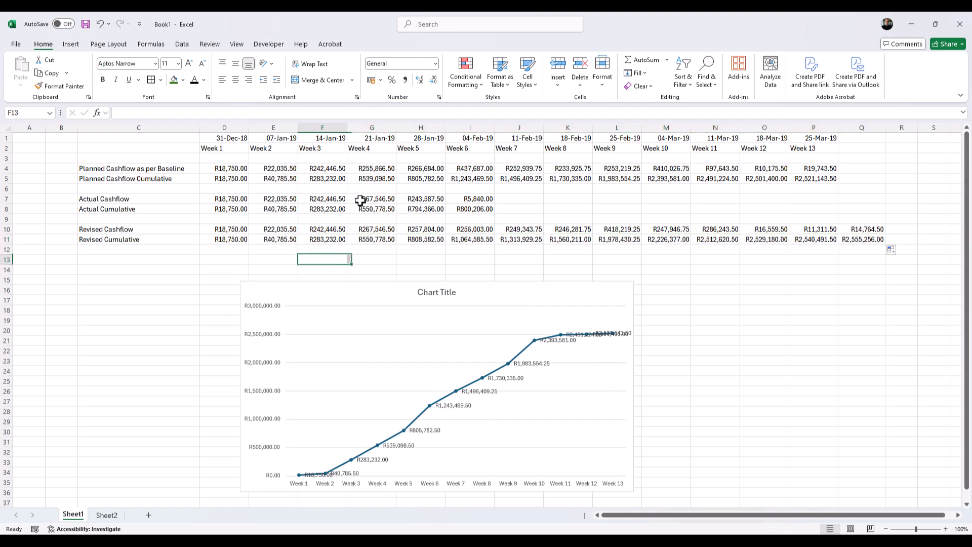
- Add a chart series for the actual cumulative costs, taking its name from C7:C8 and its values from D8:P8
{"action": "left_click", "coordinate": [451, 284]}
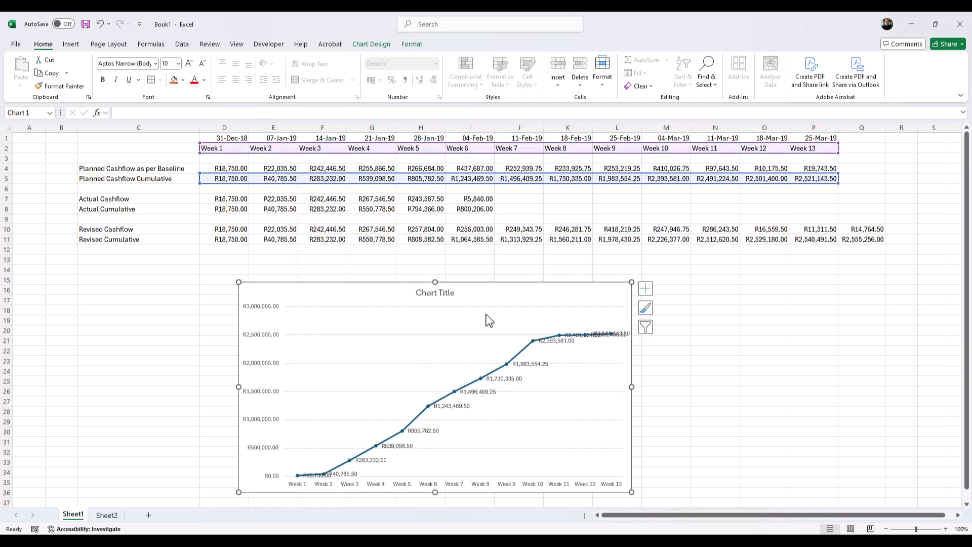
{"action": "left_click", "coordinate": [381, 45]}
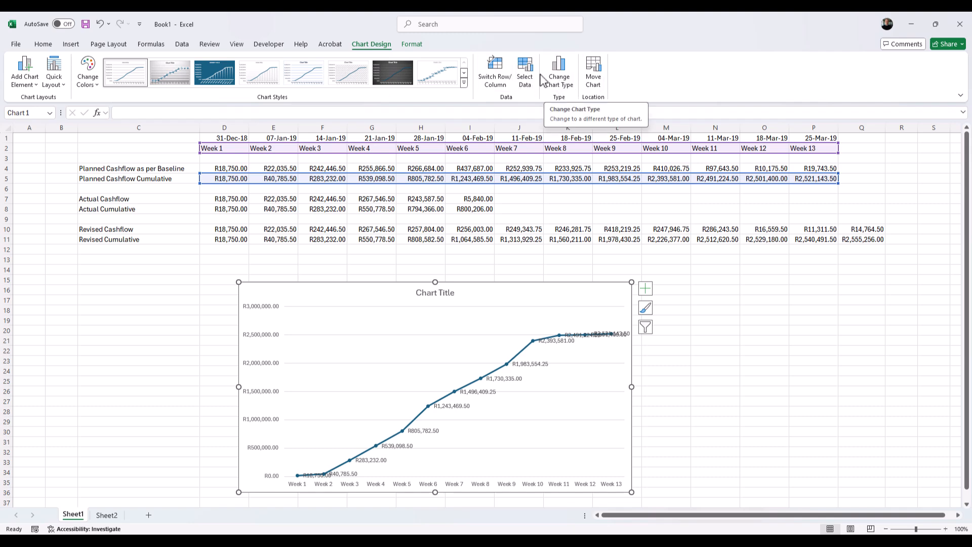
{"action": "left_click", "coordinate": [524, 71]}
{"action": "left_click", "coordinate": [412, 152]}
{"action": "left_click_drag", "start_coordinate": [117, 200], "coordinate": [117, 209]}
{"action": "left_click_drag", "start_coordinate": [479, 170], "coordinate": [465, 170]}
{"action": "left_click_drag", "start_coordinate": [226, 209], "coordinate": [815, 209]}
{"action": "left_click", "coordinate": [548, 185]}
- Add a chart series for the revised cumulative costs, with its name from C10 and values from D11:Q11, and accept the data source
{"action": "left_click", "coordinate": [412, 152]}
{"action": "left_click", "coordinate": [121, 233]}
{"action": "left_click_drag", "start_coordinate": [479, 170], "coordinate": [465, 170]}
{"action": "left_click_drag", "start_coordinate": [226, 239], "coordinate": [860, 239]}
{"action": "left_click", "coordinate": [559, 186]}
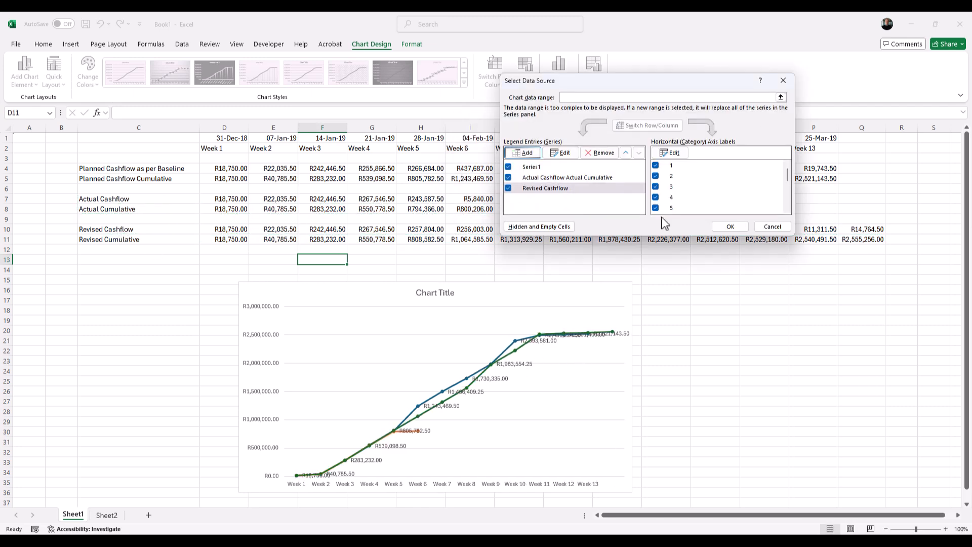
{"action": "left_click", "coordinate": [730, 227]}
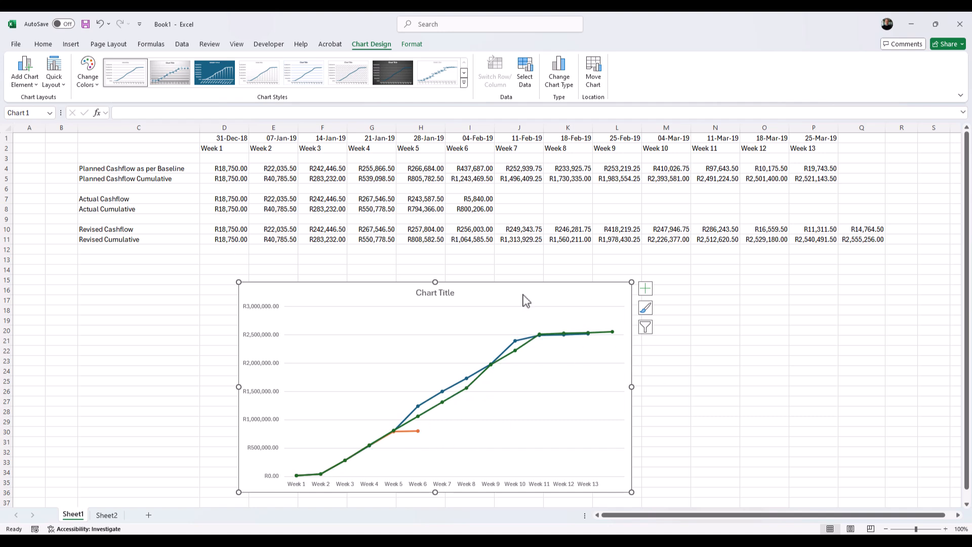
- Apply the quick layout with a title, gridlines and a legend below the plot, and move the chart up to about row 14
{"action": "left_click", "coordinate": [54, 73]}
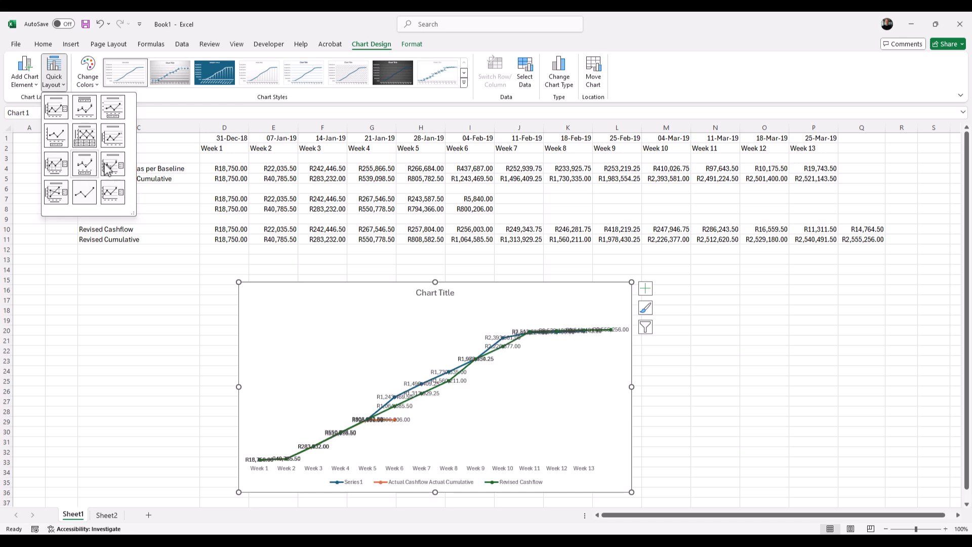
{"action": "left_click", "coordinate": [112, 113]}
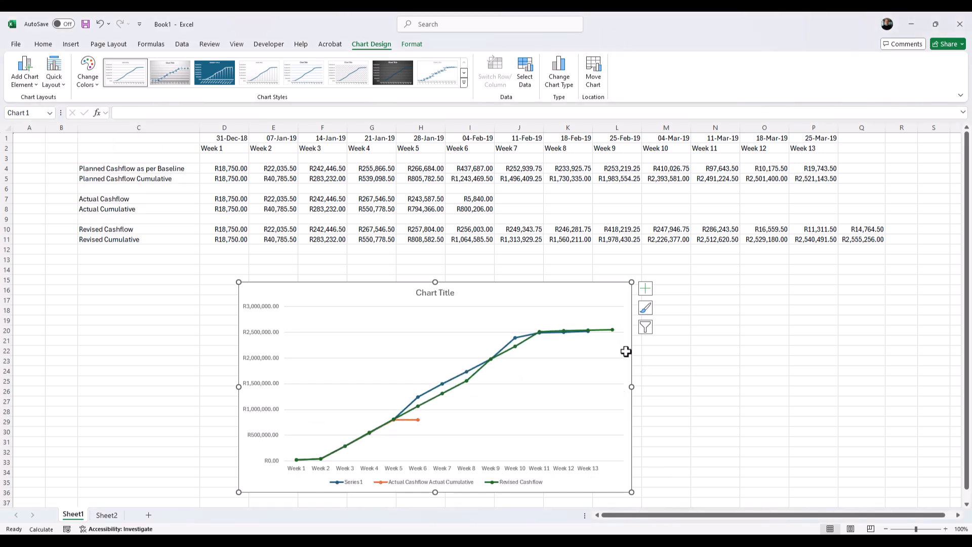
{"action": "left_click_drag", "start_coordinate": [624, 351], "coordinate": [613, 340]}
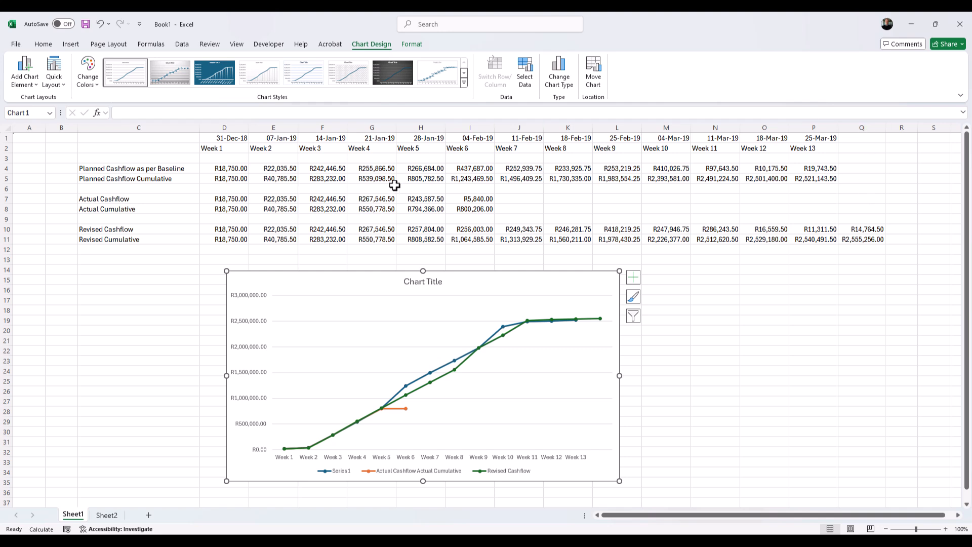
- Extend the weekly date series in row 1 from P1 into Q1 with 01-Apr-19
{"action": "left_click", "coordinate": [823, 140]}
{"action": "left_click_drag", "start_coordinate": [765, 134], "coordinate": [861, 145]}
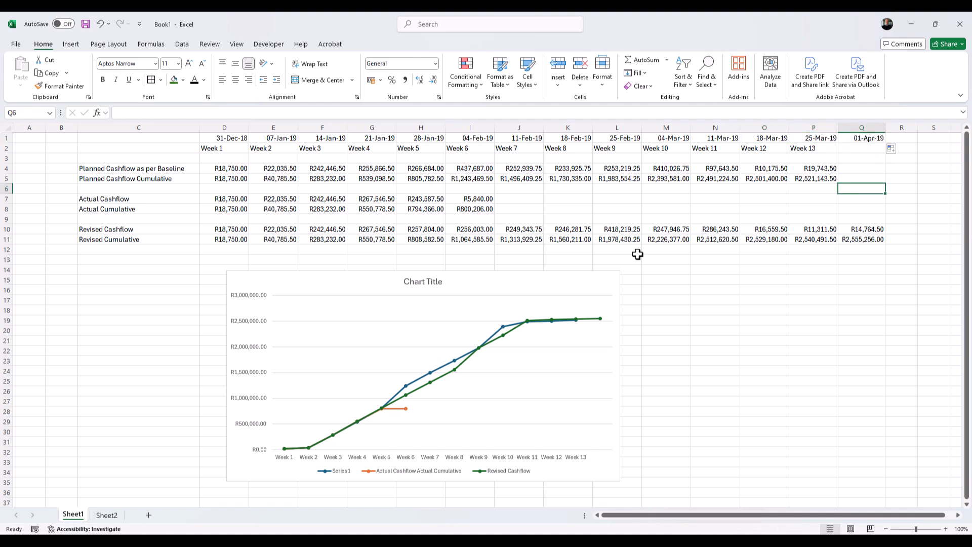
{"action": "left_click", "coordinate": [609, 354]}
{"action": "left_click", "coordinate": [701, 374]}
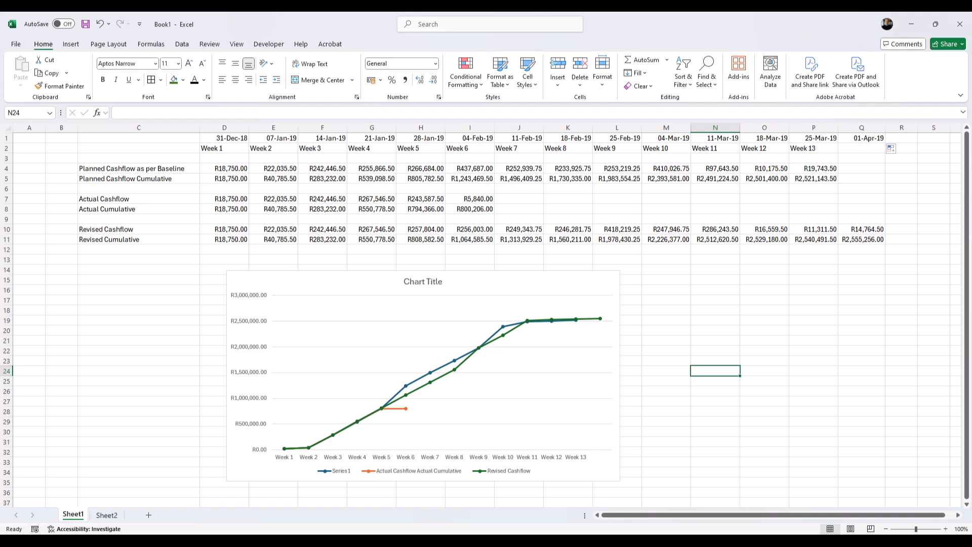
- Switch to 02 Pipeline Example After Baseline in Project and open Visual Reports
{"action": "mouse_move", "coordinate": [498, 531]}
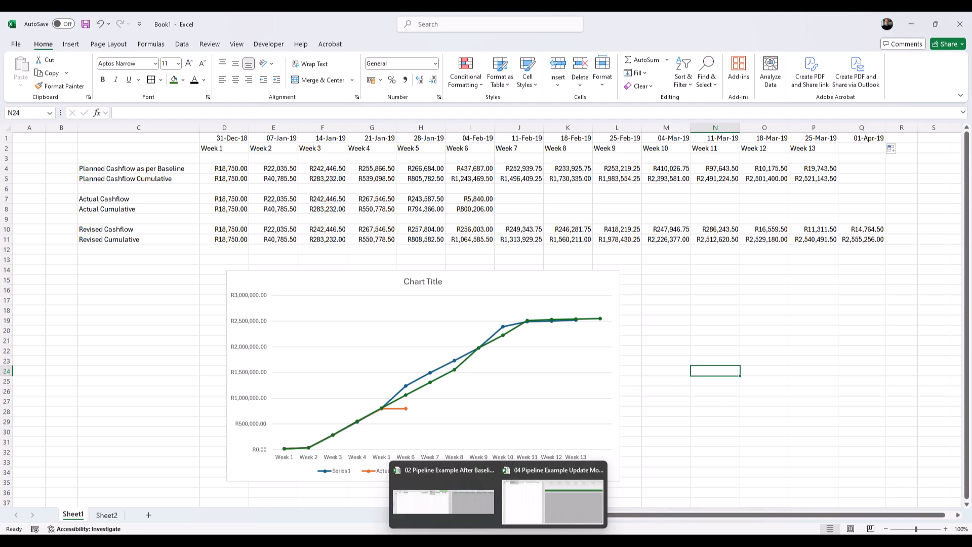
{"action": "left_click", "coordinate": [481, 514]}
{"action": "left_click", "coordinate": [523, 511]}
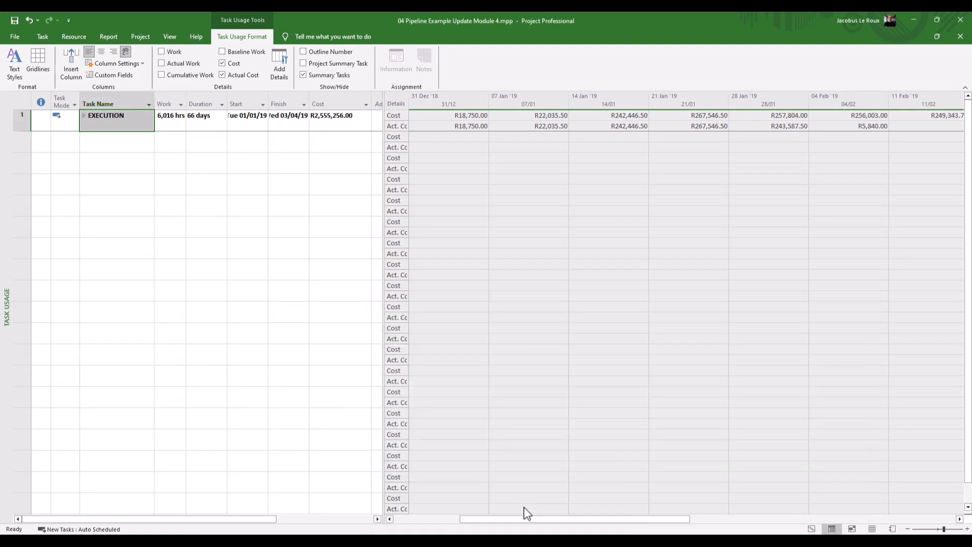
{"action": "left_click", "coordinate": [230, 142]}
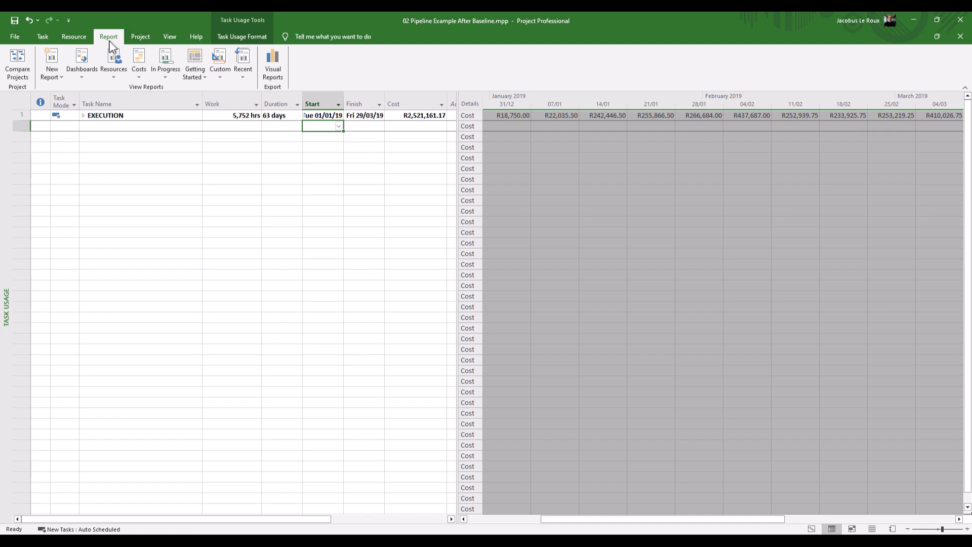
{"action": "left_click", "coordinate": [280, 66]}
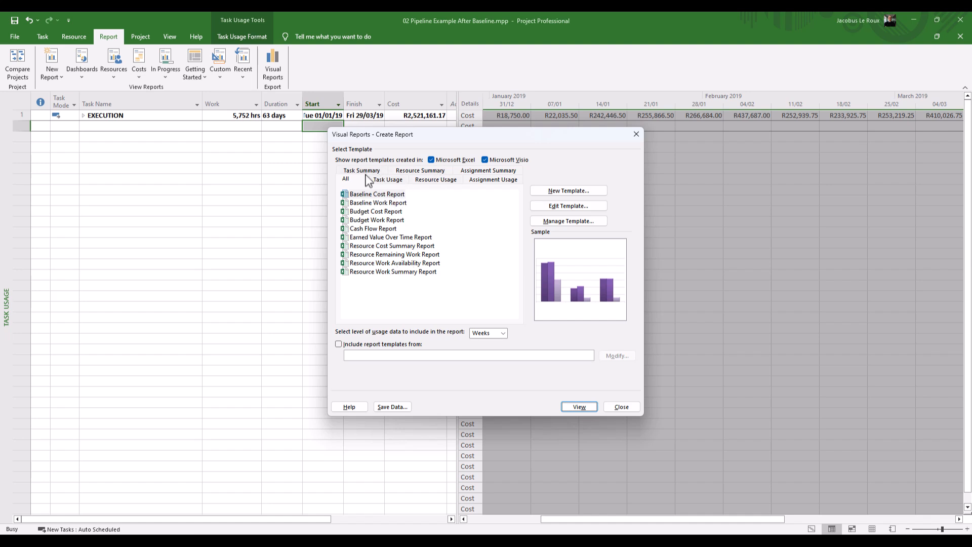
- Look through the report template categories and generate the task usage Cash Flow Report in Excel with Weeks as the usage level
{"action": "left_click", "coordinate": [387, 182]}
{"action": "left_click", "coordinate": [427, 184]}
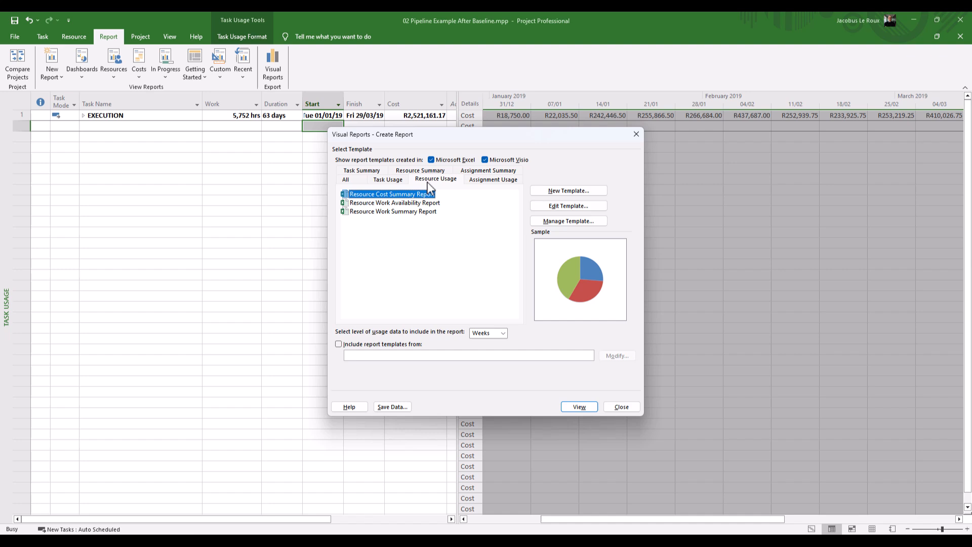
{"action": "left_click", "coordinate": [362, 182]}
{"action": "left_click", "coordinate": [388, 181]}
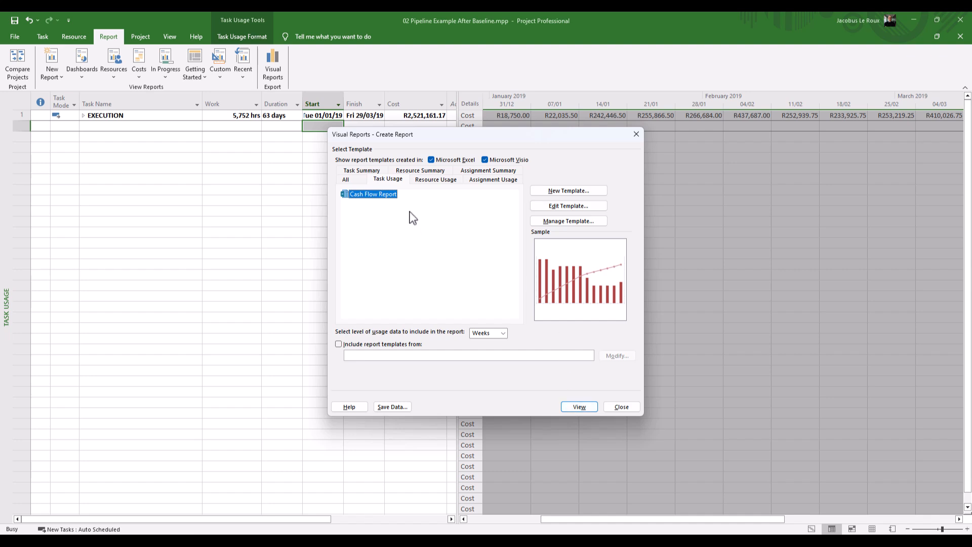
{"action": "left_click", "coordinate": [579, 407]}
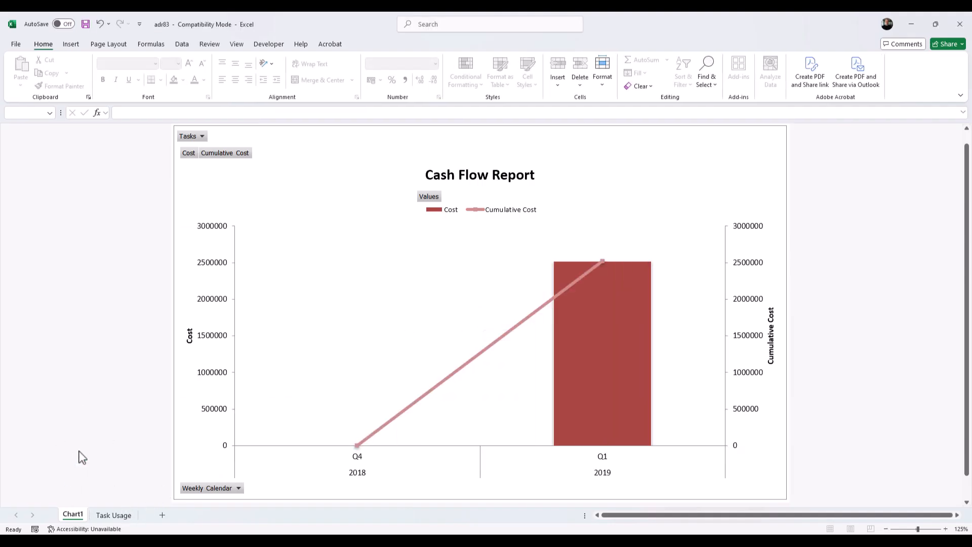
- On the Task Usage sheet, expand the 2019 Q1 entry of the PivotTable down to its weekly rows
{"action": "left_click", "coordinate": [112, 515]}
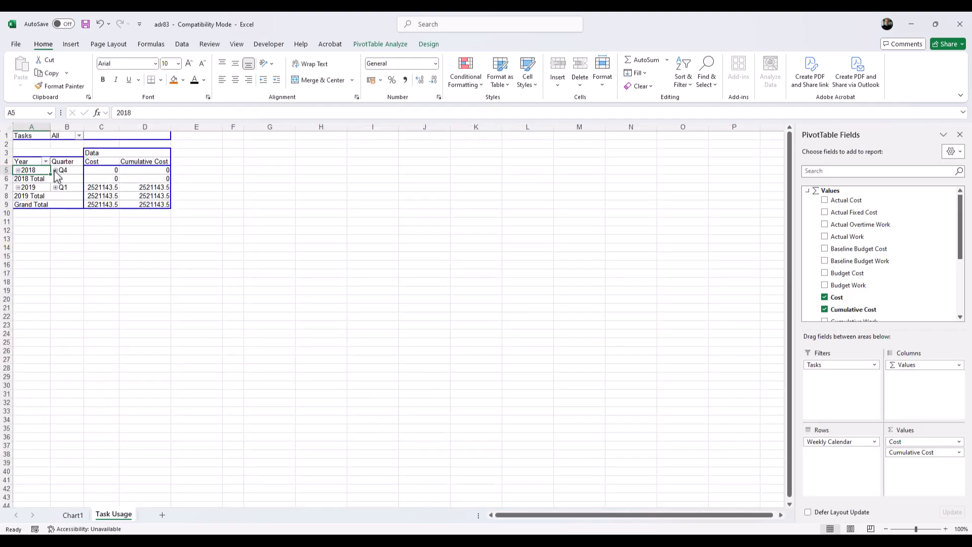
{"action": "left_click", "coordinate": [56, 187]}
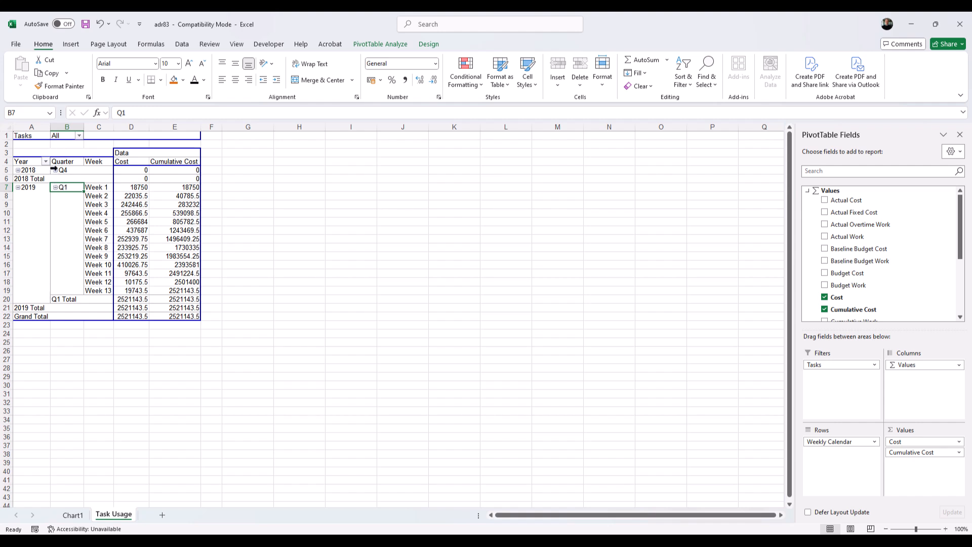
{"action": "left_click", "coordinate": [56, 170]}
{"action": "left_click", "coordinate": [55, 171]}
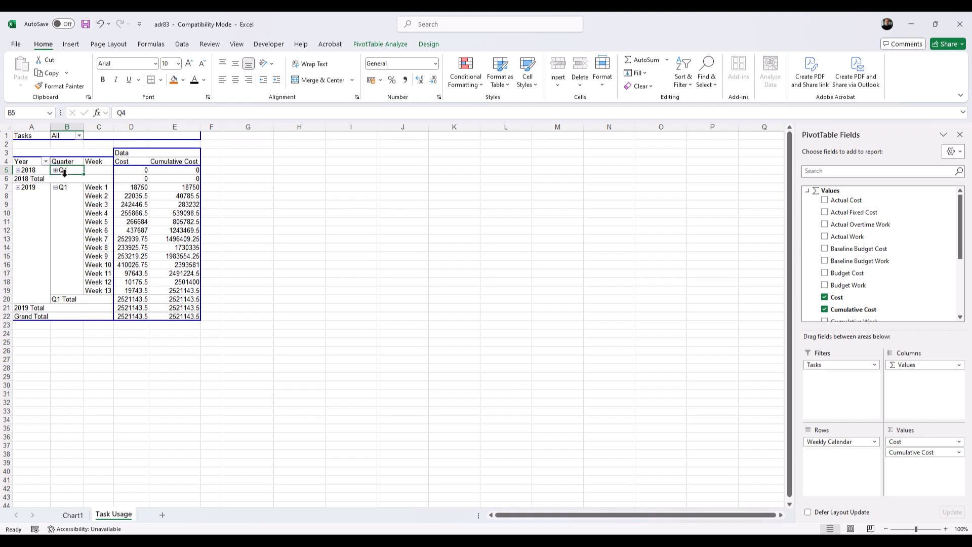
{"action": "left_click", "coordinate": [19, 188]}
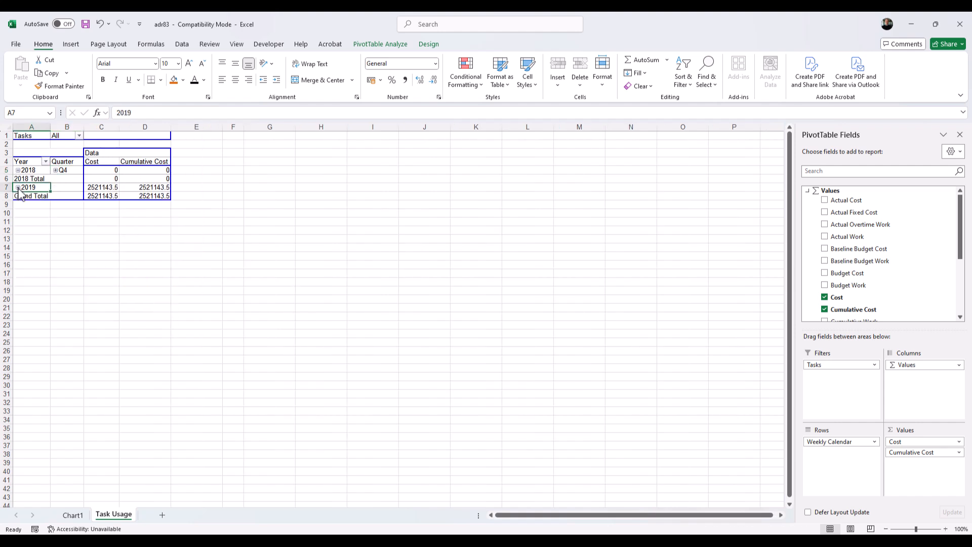
{"action": "left_click", "coordinate": [19, 187]}
{"action": "left_click", "coordinate": [84, 205]}
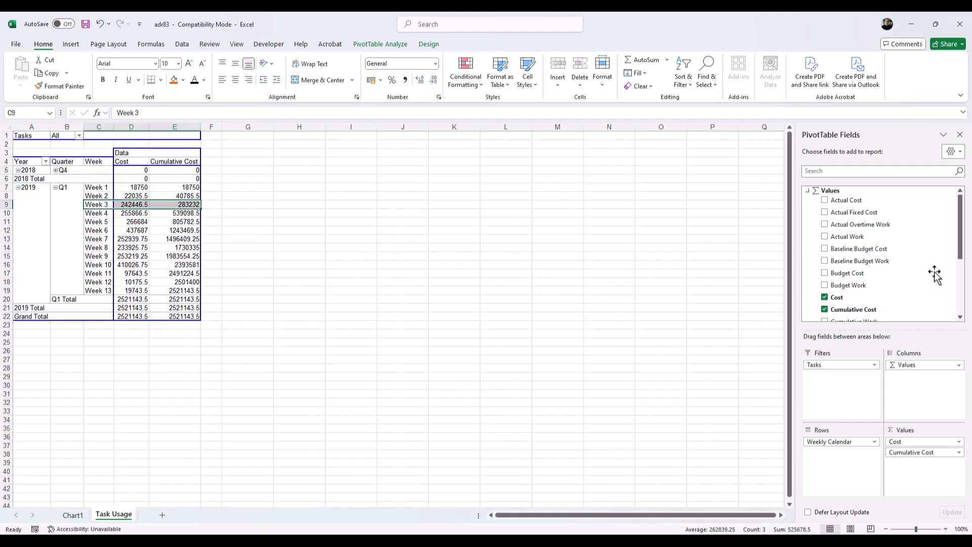
- Add the Actual Cost field to the PivotTable values
{"action": "left_click", "coordinate": [825, 201]}
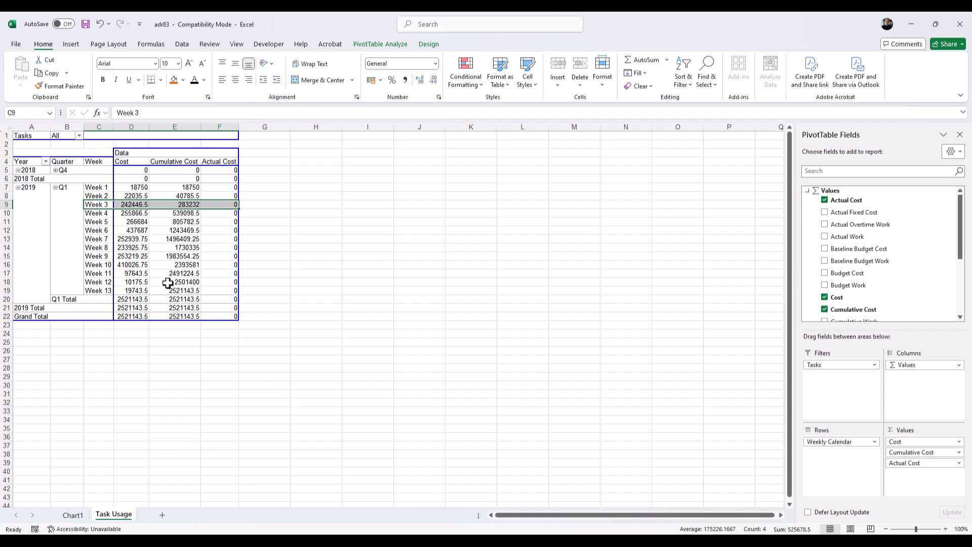
{"action": "left_click_drag", "start_coordinate": [964, 247], "coordinate": [965, 290]}
{"action": "left_click", "coordinate": [328, 256]}
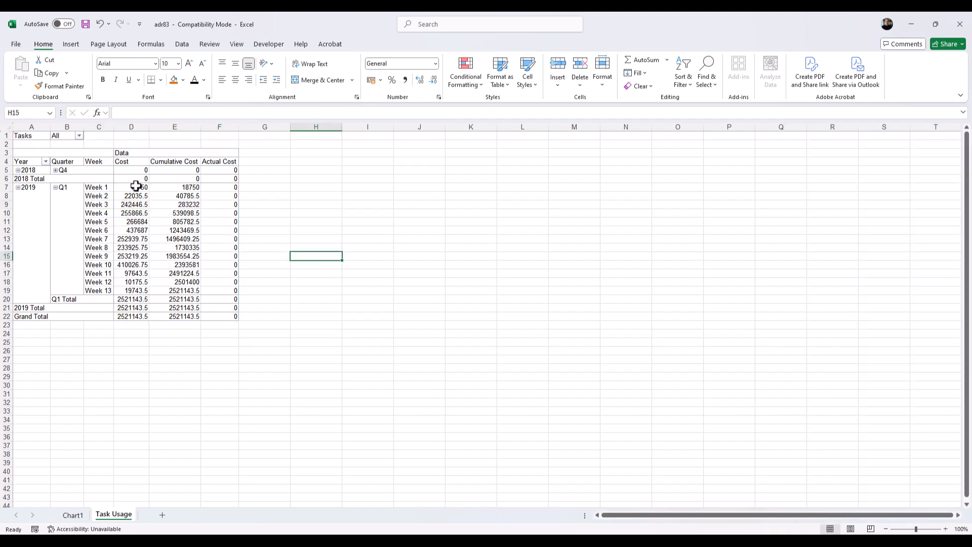
{"action": "left_click", "coordinate": [349, 262]}
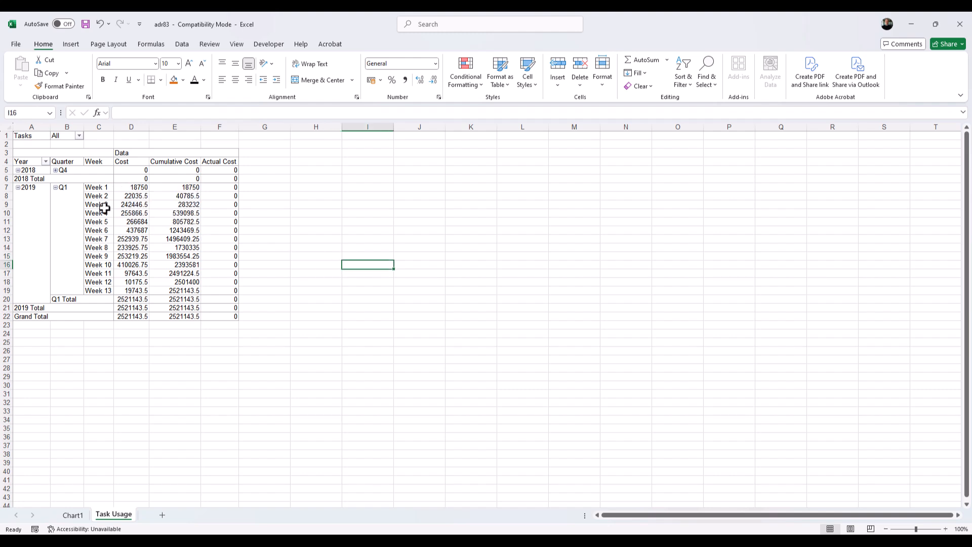
- Select the Week 1 to Week 13 labels and costs in C7:D19 to review the weekly data
{"action": "left_click_drag", "start_coordinate": [105, 188], "coordinate": [136, 292]}
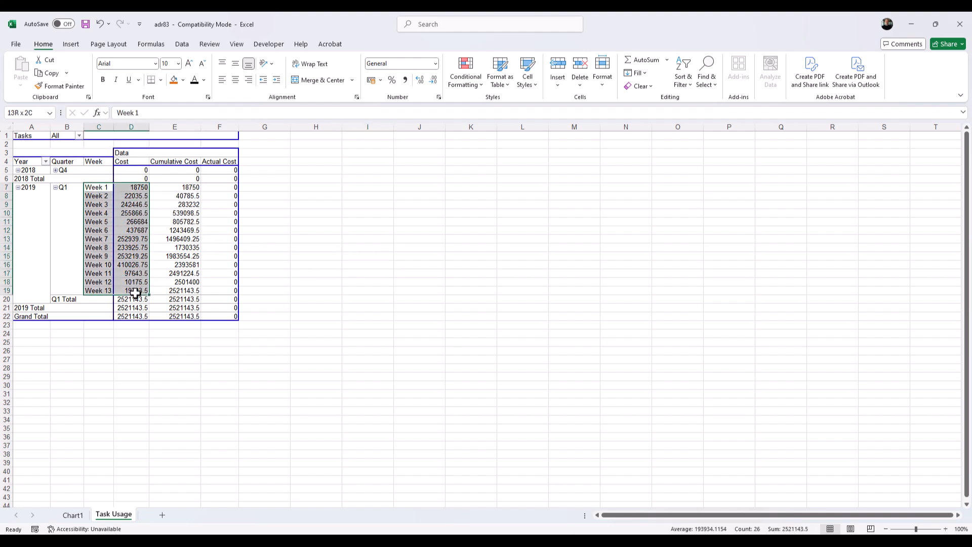
{"action": "left_click", "coordinate": [321, 255]}
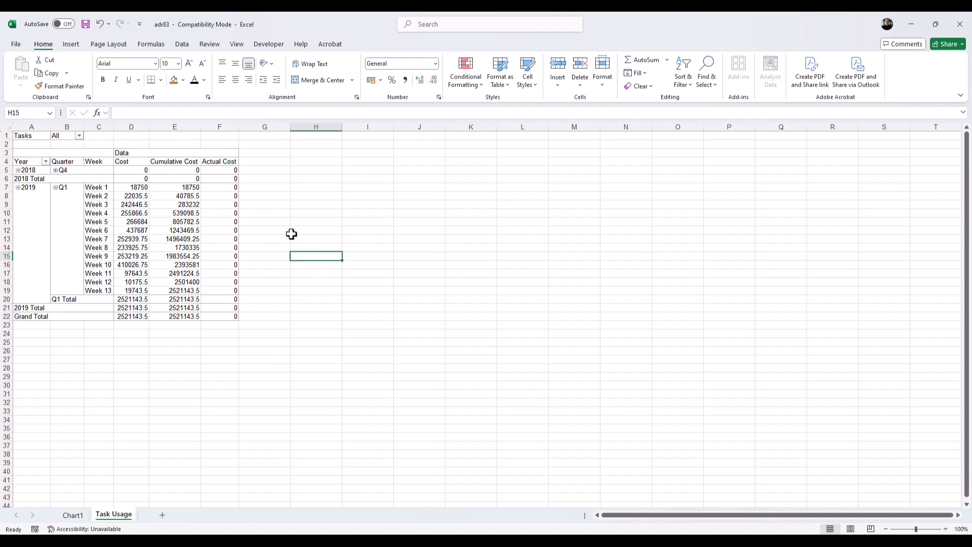
{"action": "left_click", "coordinate": [306, 215]}
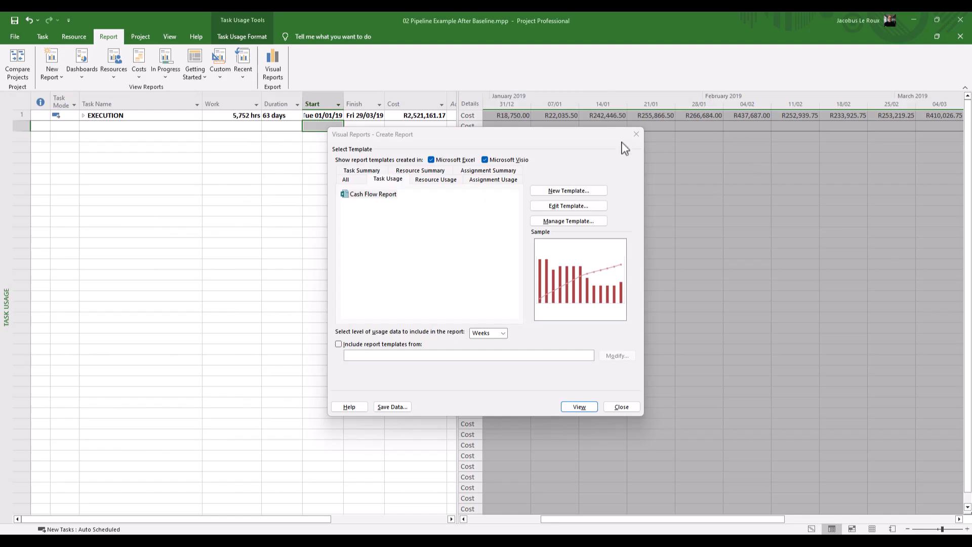
- Close Visual Reports in Project, return to Book1 in Excel and review the planned and revised concrete pour tables on Sheet2
{"action": "left_click", "coordinate": [636, 134]}
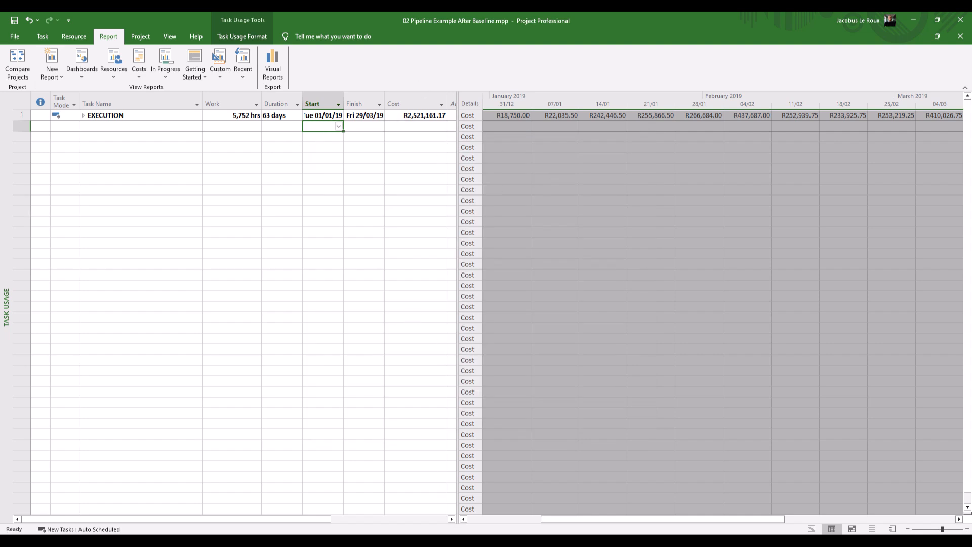
{"action": "mouse_move", "coordinate": [453, 541]}
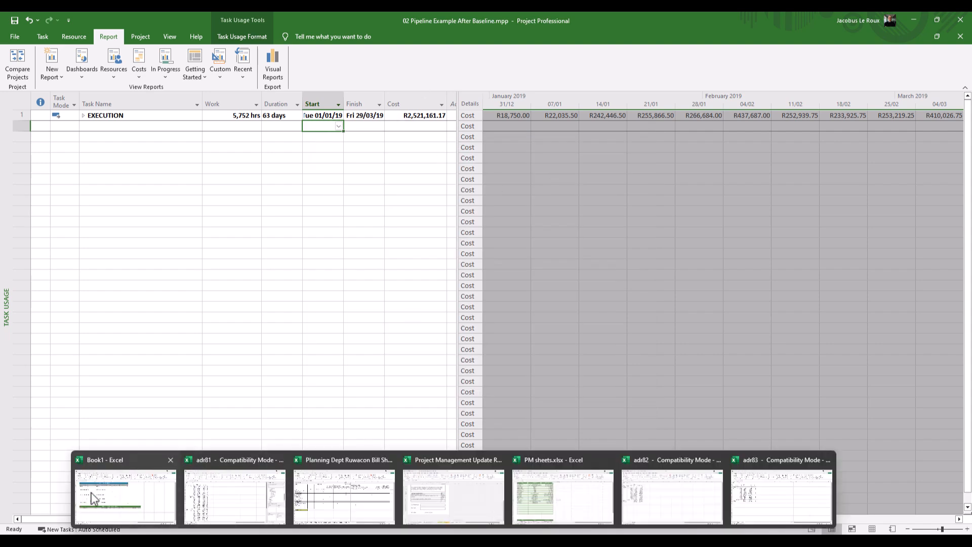
{"action": "left_click", "coordinate": [171, 476]}
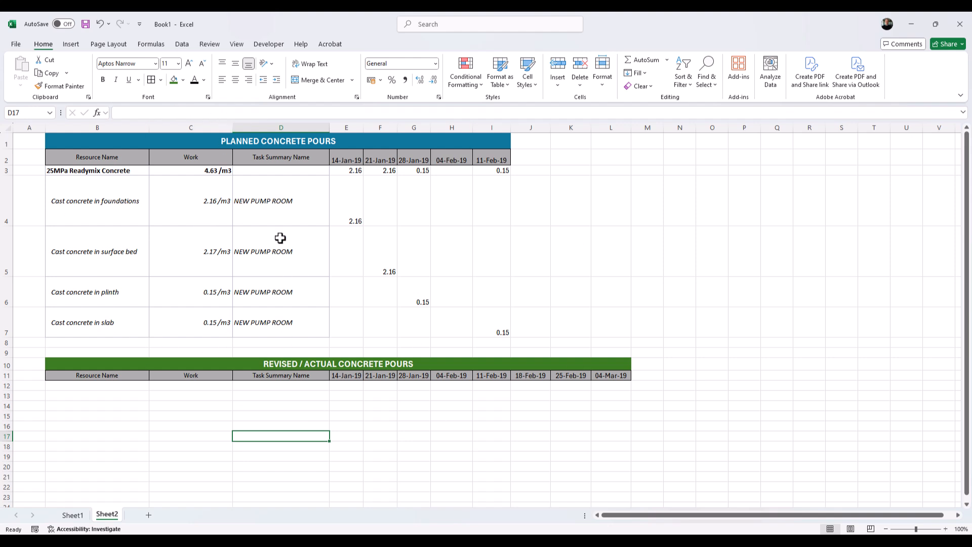
{"action": "left_click", "coordinate": [417, 402]}
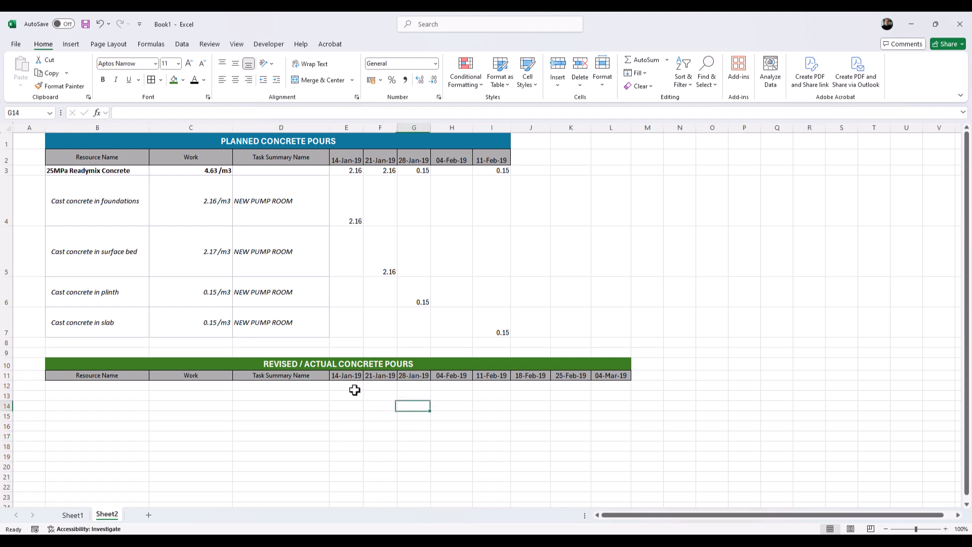
{"action": "left_click", "coordinate": [357, 330]}
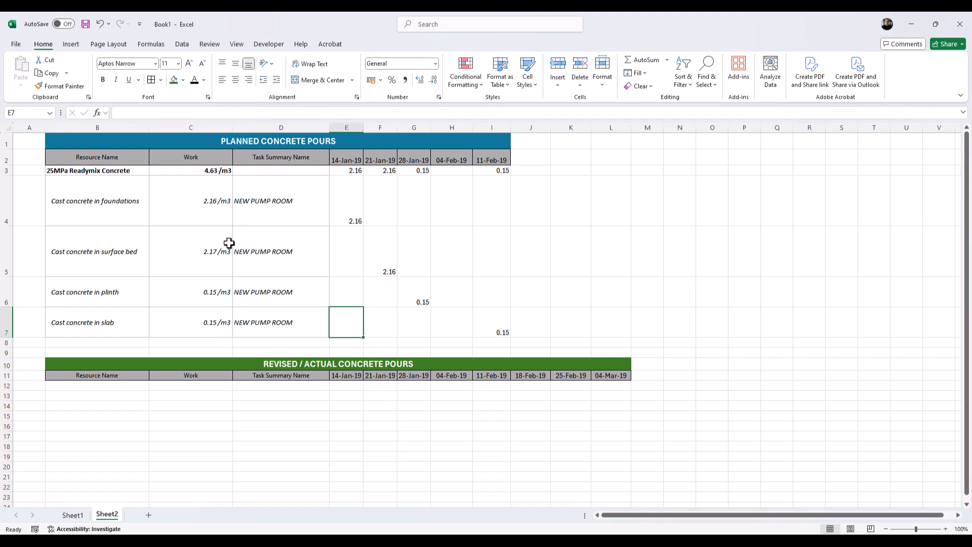
{"action": "left_click", "coordinate": [349, 211]}
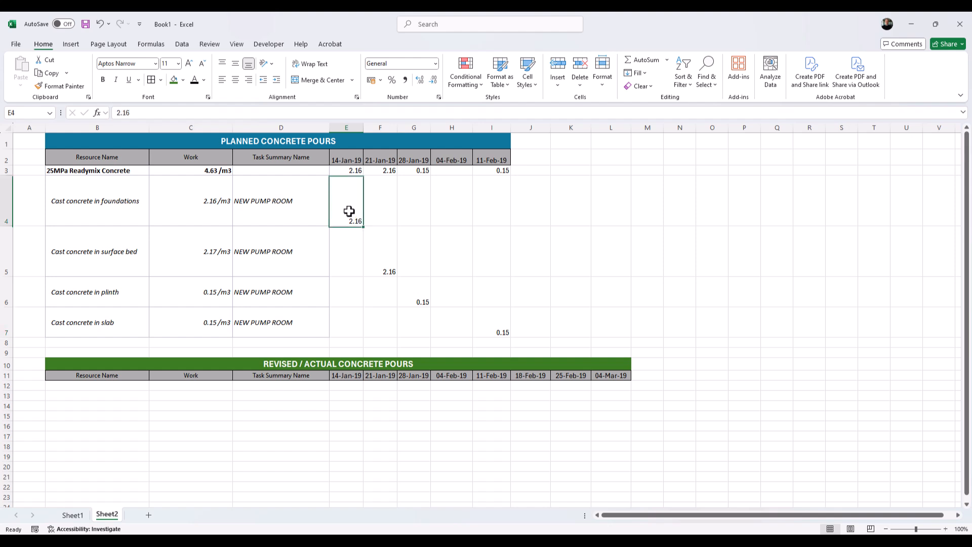
- Review the weekly planned concrete quantities for the foundations, surface bed, plinth and slab against their date columns
{"action": "left_click", "coordinate": [357, 161]}
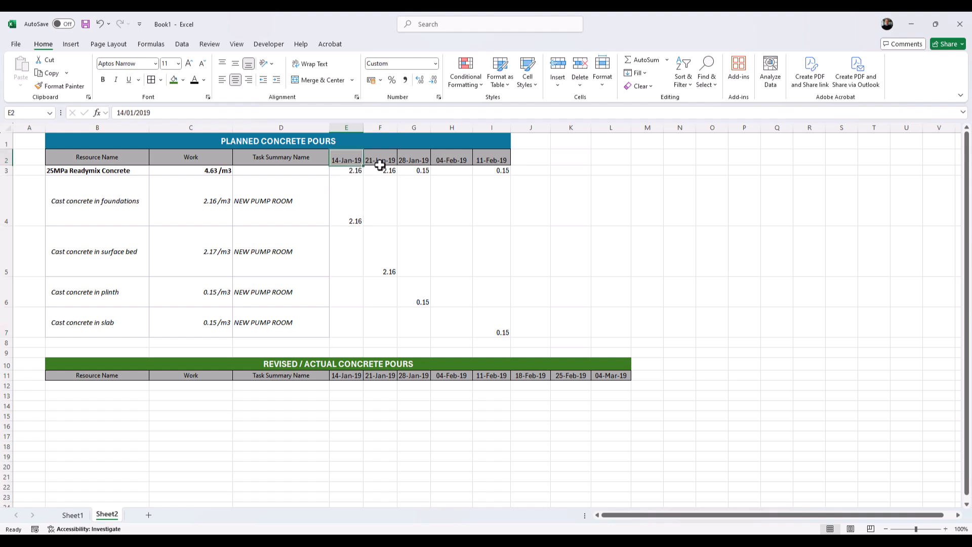
{"action": "left_click", "coordinate": [375, 234]}
{"action": "left_click", "coordinate": [423, 304]}
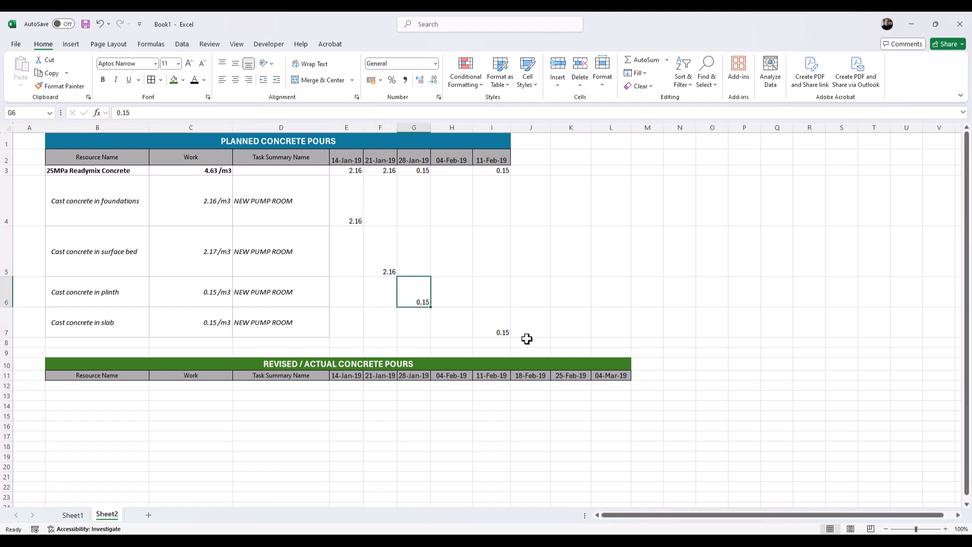
{"action": "left_click", "coordinate": [506, 328]}
{"action": "left_click", "coordinate": [414, 292]}
{"action": "left_click", "coordinate": [377, 238]}
{"action": "left_click", "coordinate": [354, 216]}
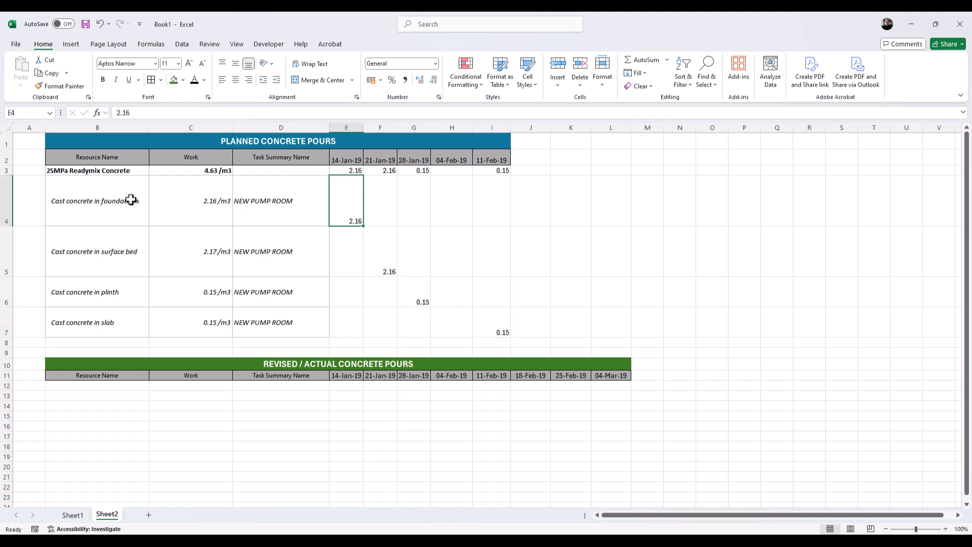
- Review the planned pour task names in column B, then select B12:B15 in the revised / actual concrete pours table
{"action": "left_click", "coordinate": [55, 198]}
{"action": "left_click", "coordinate": [120, 245]}
{"action": "left_click", "coordinate": [121, 291]}
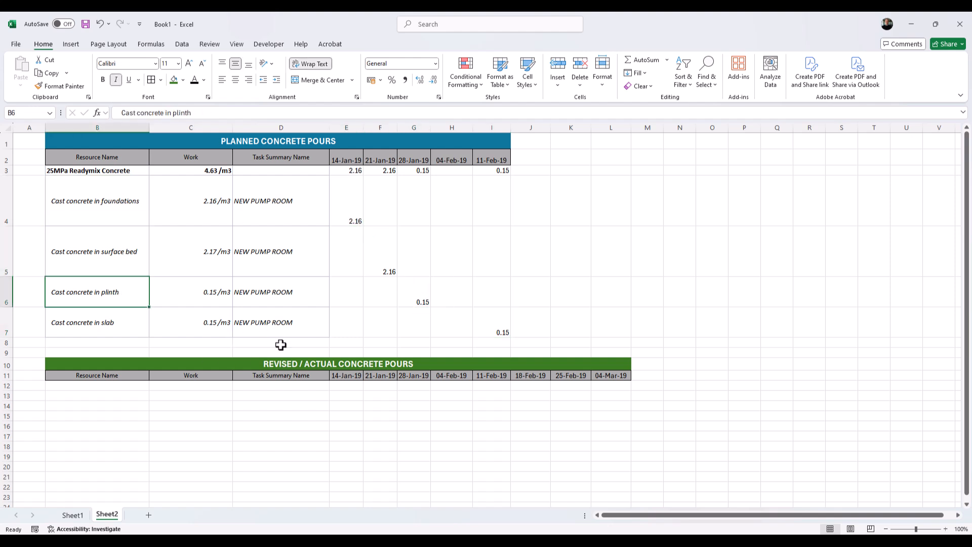
{"action": "left_click_drag", "start_coordinate": [109, 387], "coordinate": [117, 416]}
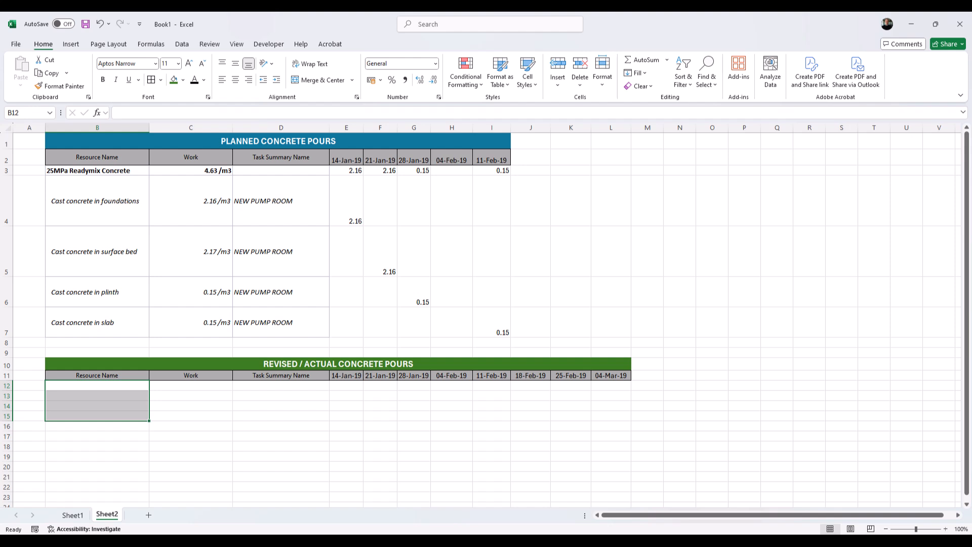
- Switch to 02 Pipeline Example After Baseline.mpp in Project and change the view from Task Usage to the LRC DEFAULT Gantt chart
{"action": "key", "text": "alt+Tab"}
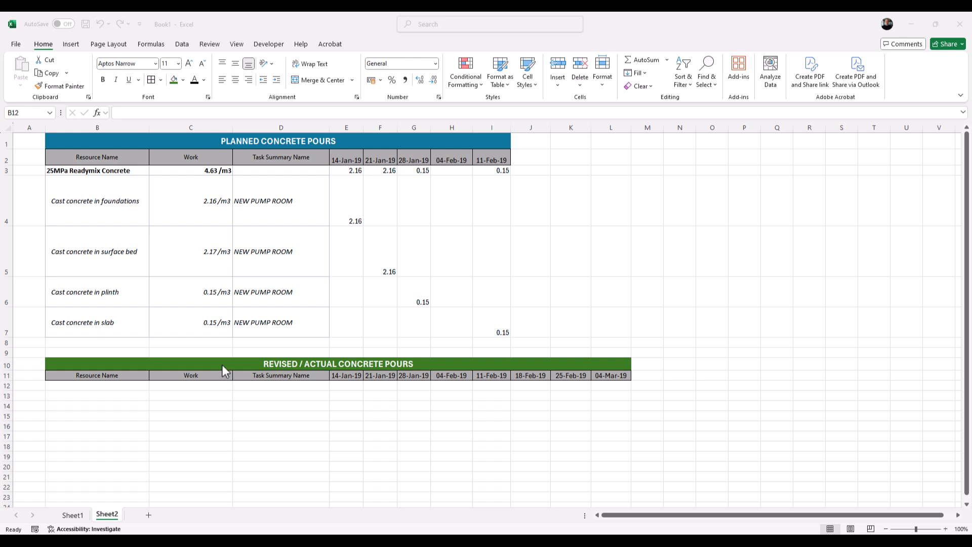
{"action": "mouse_move", "coordinate": [454, 543]}
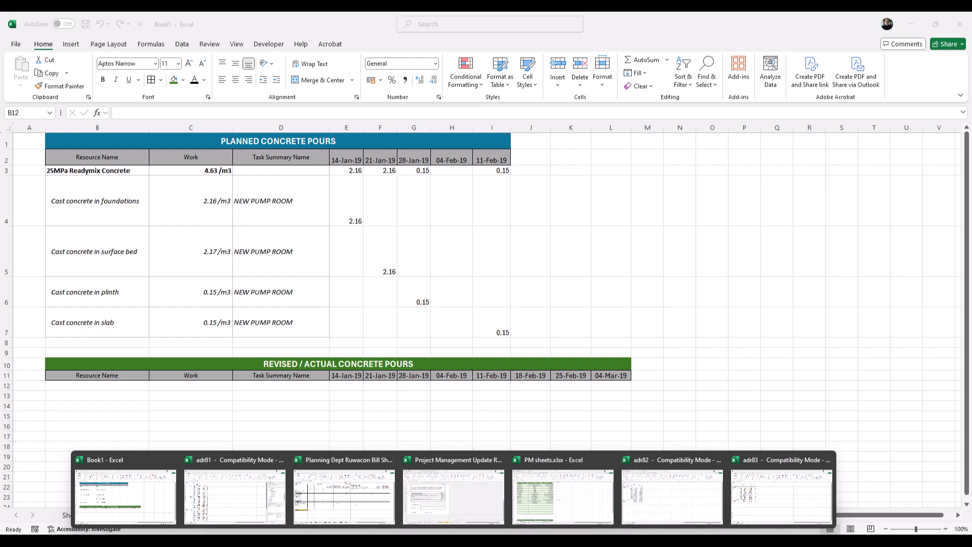
{"action": "mouse_move", "coordinate": [498, 544]}
{"action": "left_click", "coordinate": [426, 473]}
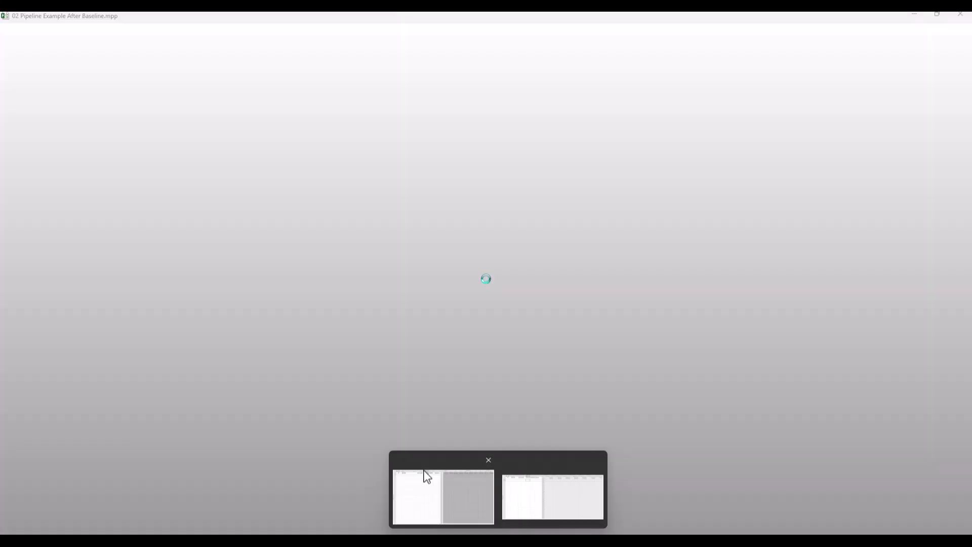
{"action": "left_click", "coordinate": [84, 117]}
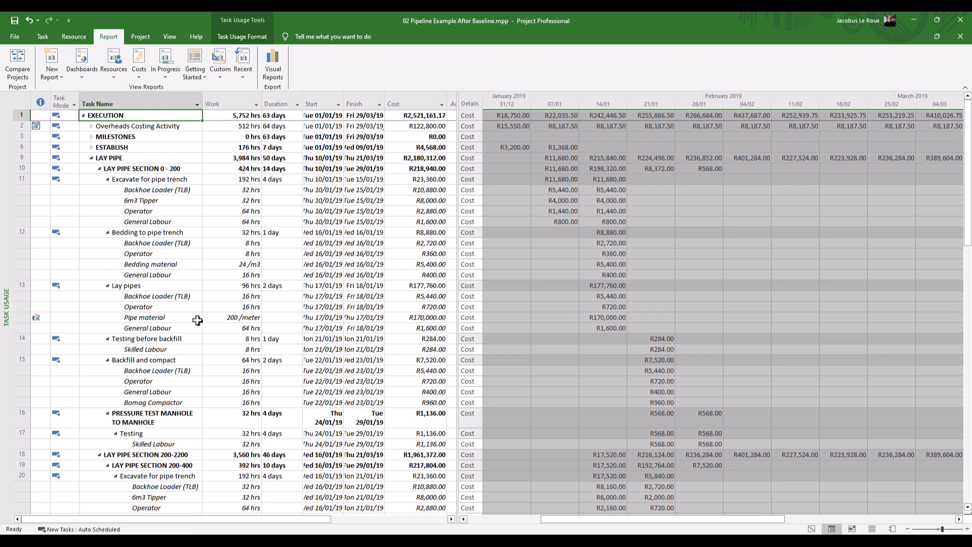
{"action": "left_click", "coordinate": [42, 36]}
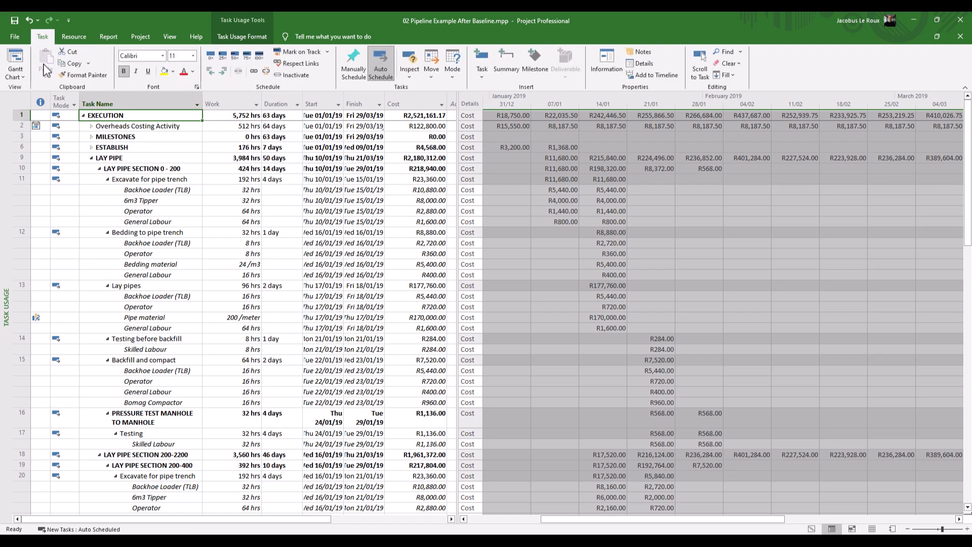
{"action": "left_click", "coordinate": [17, 79]}
{"action": "left_click", "coordinate": [35, 119]}
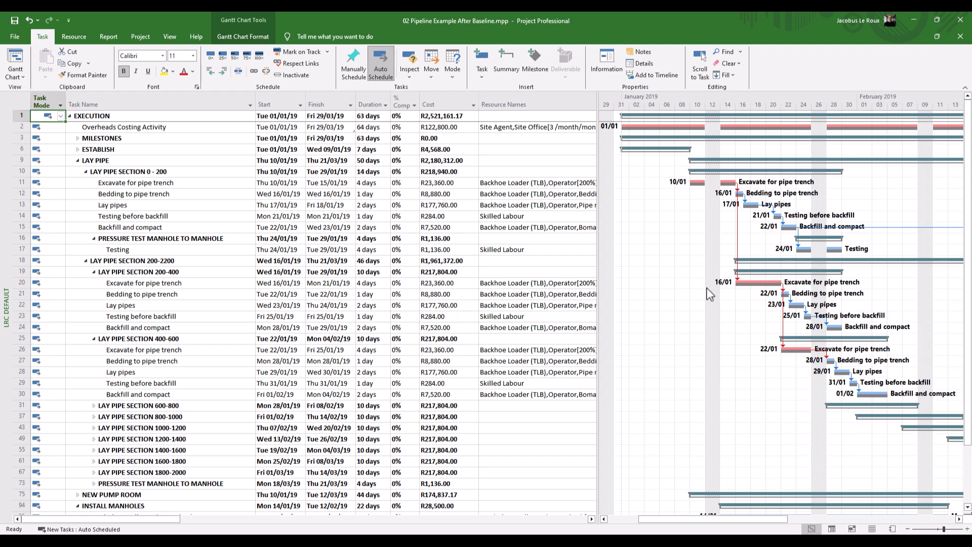